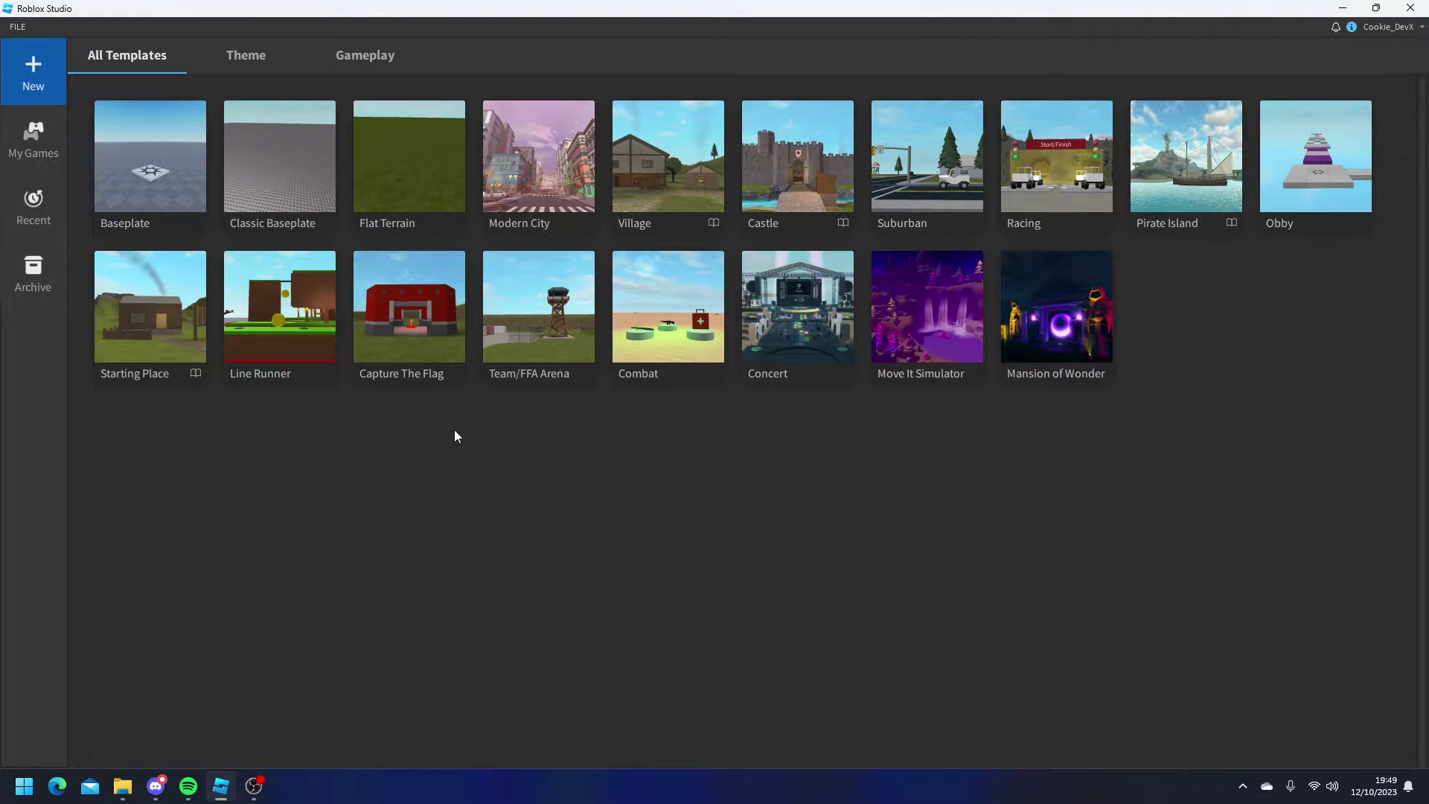
Enable the Aerodynamics beta feature, save the selection and restart Studio to activate it.
left_click(15, 27)
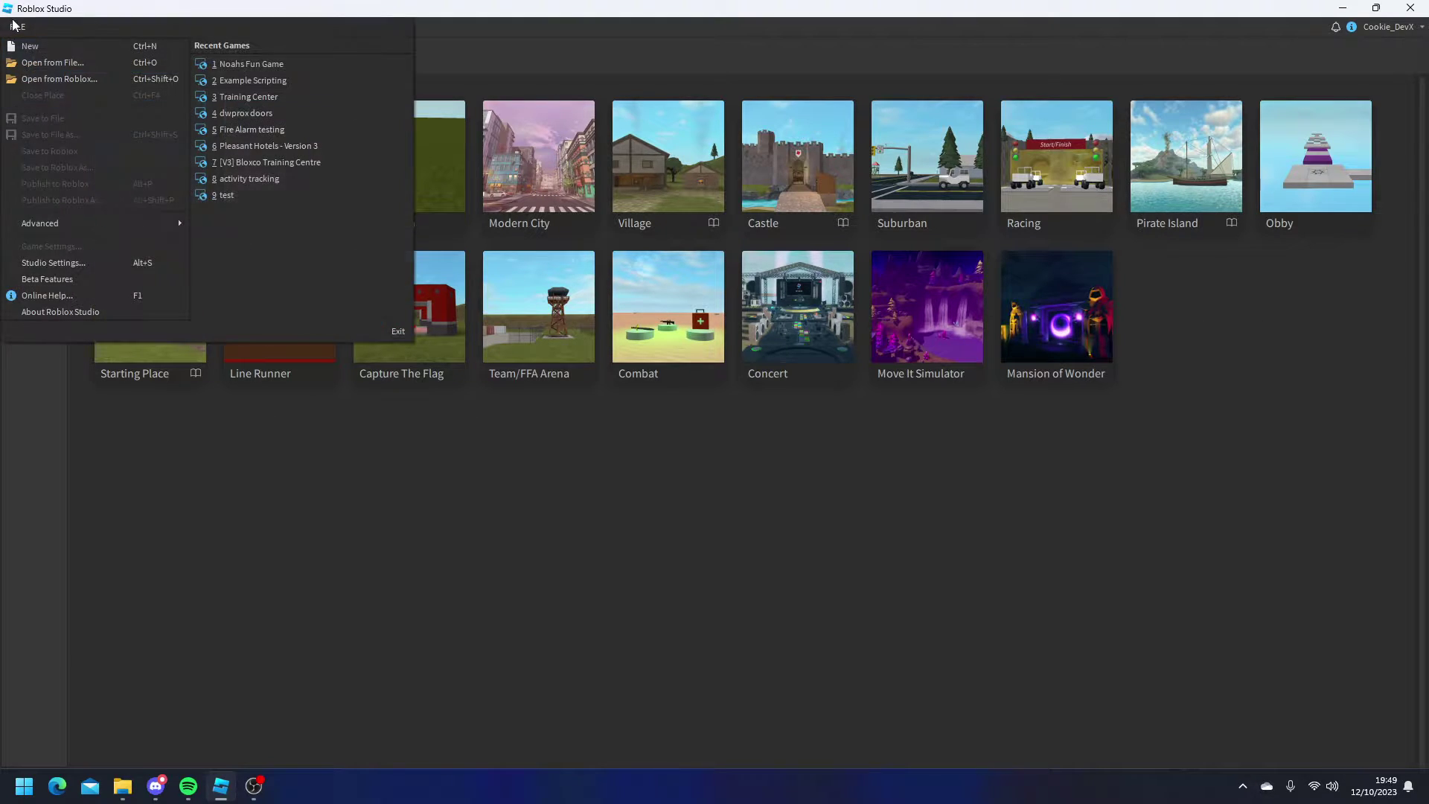
left_click(104, 279)
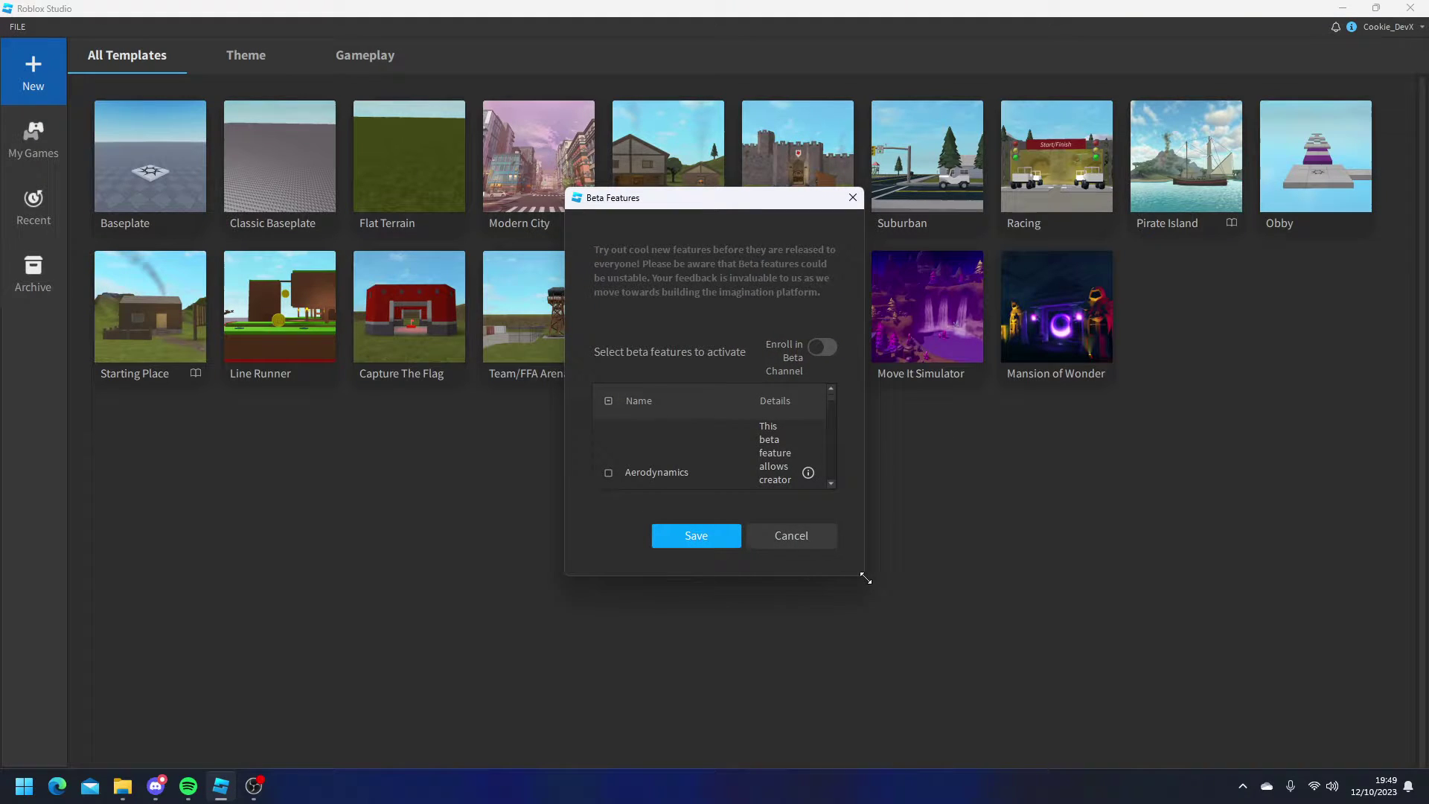
left_click_drag(863, 575, 1276, 673)
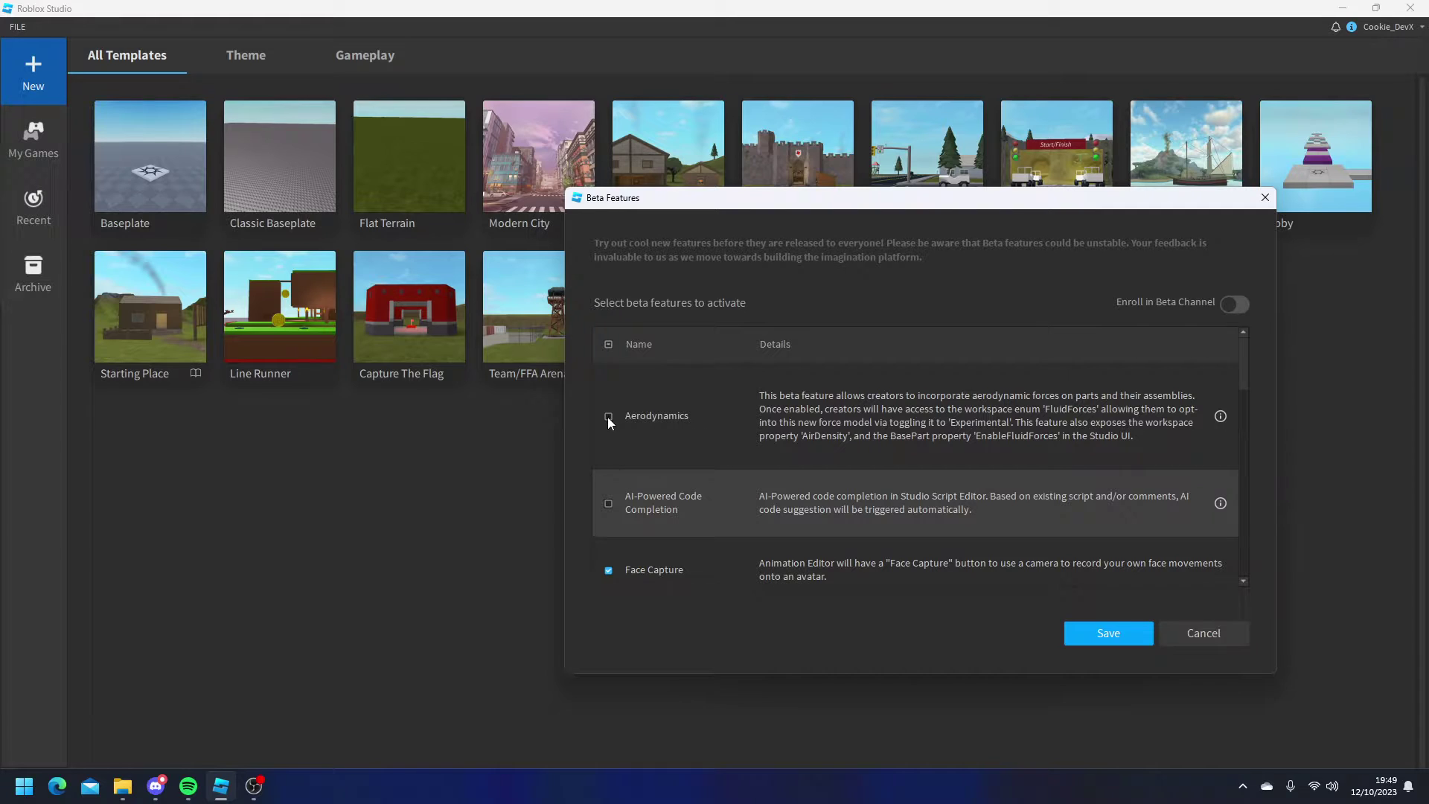
left_click(1105, 638)
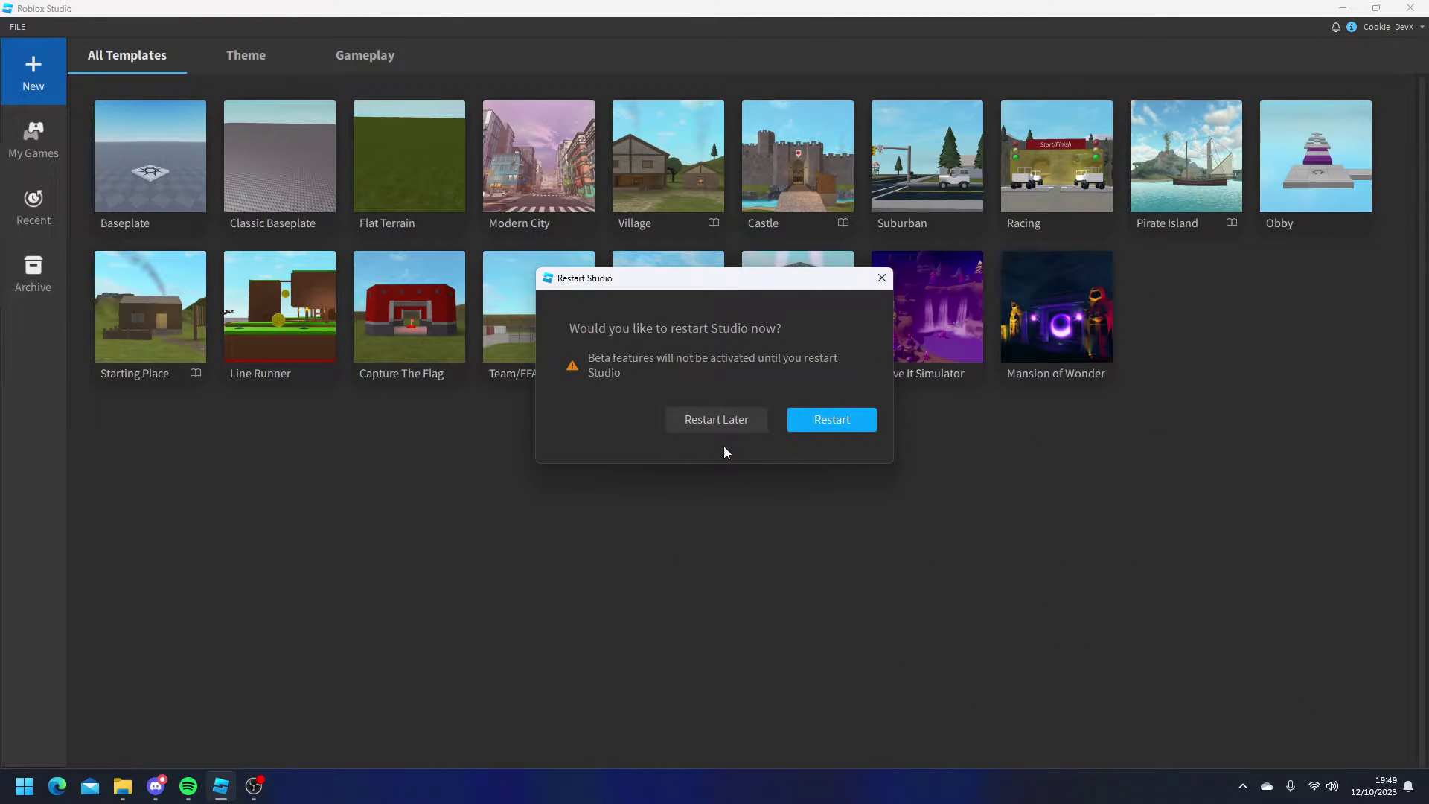
left_click(860, 421)
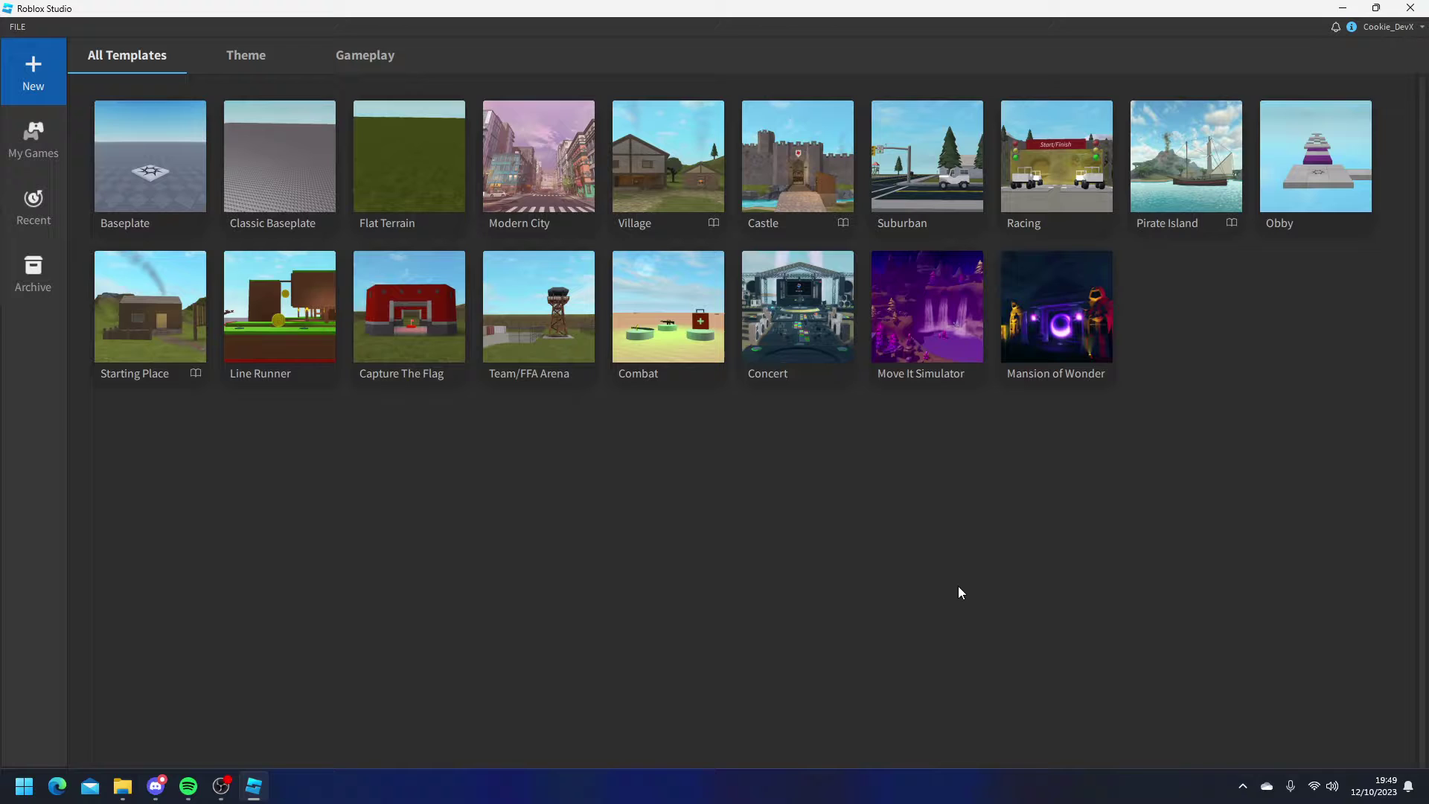
Create a new place from the Baseplate template, close the Terrain Mesher window and switch to full screen.
left_click(187, 191)
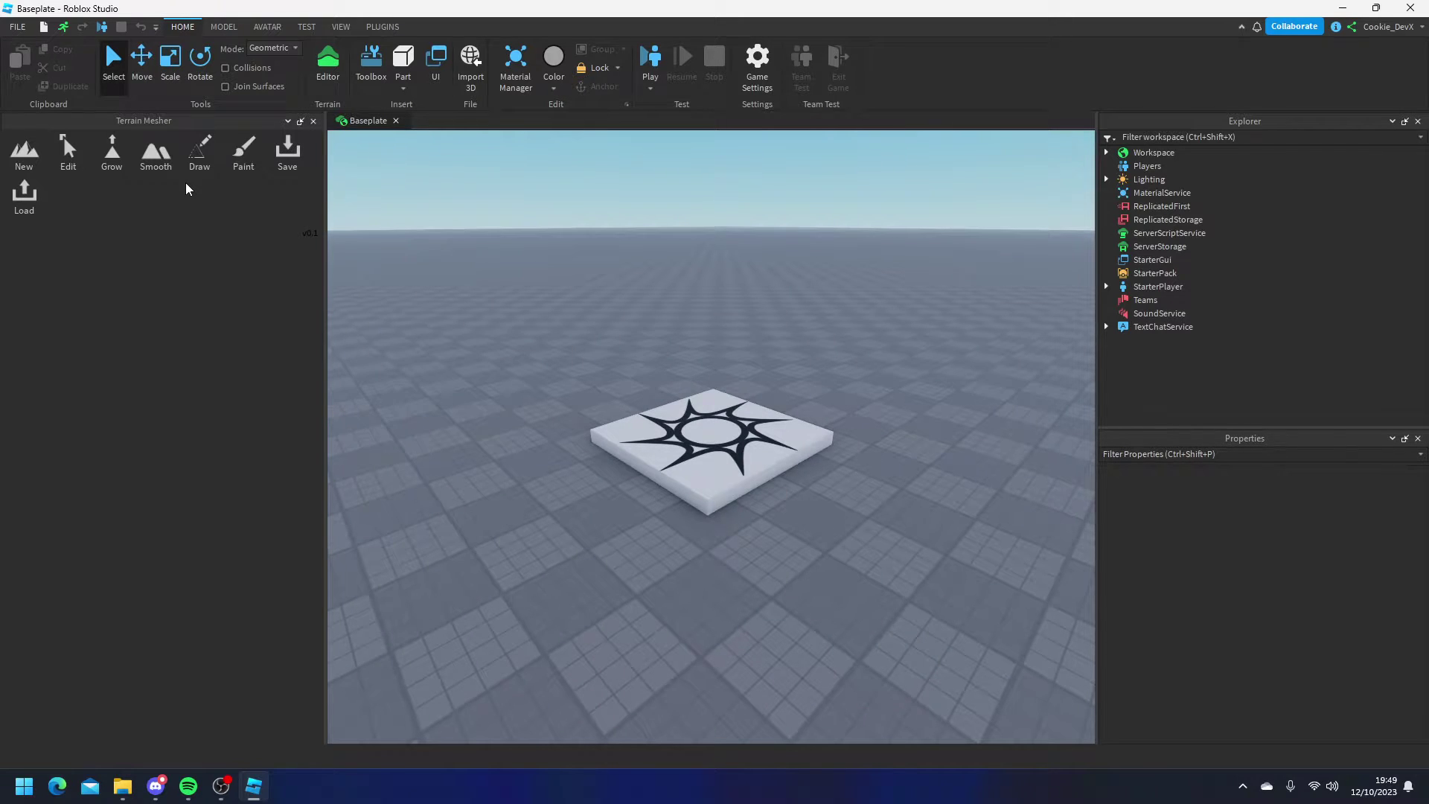
left_click(313, 122)
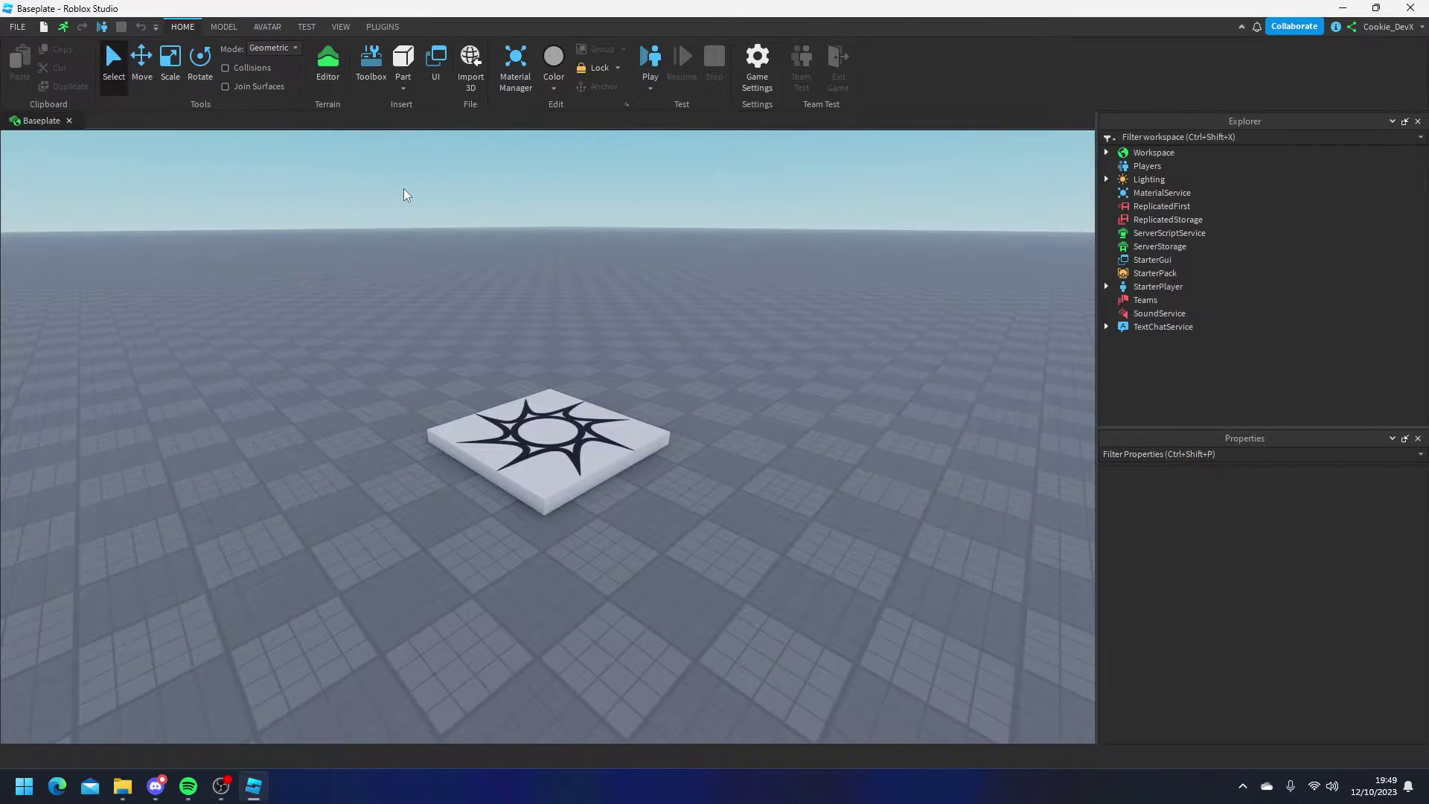
key("F11")
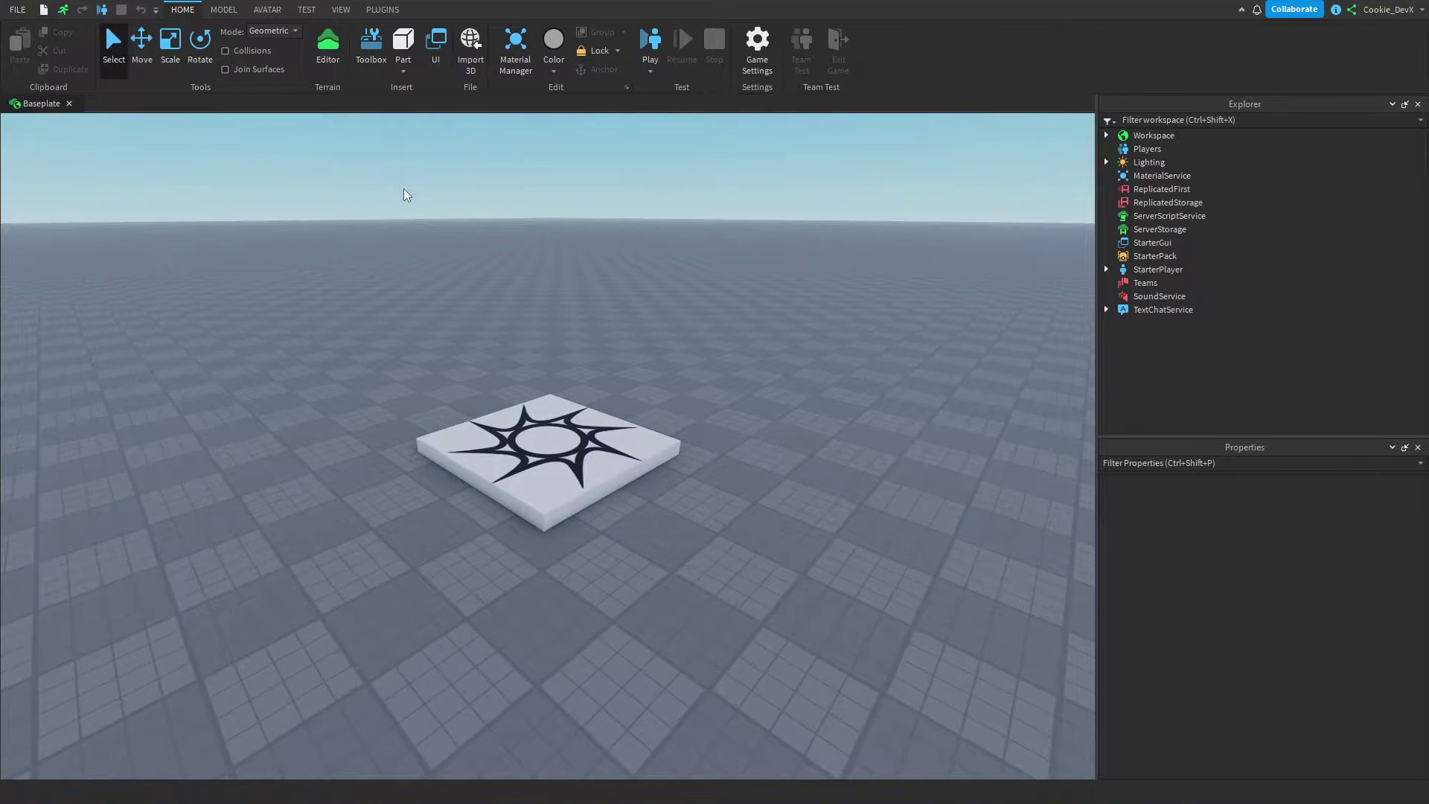
Filter the Workspace properties for "fl" and set FluidForces to Experimental.
left_click(1154, 139)
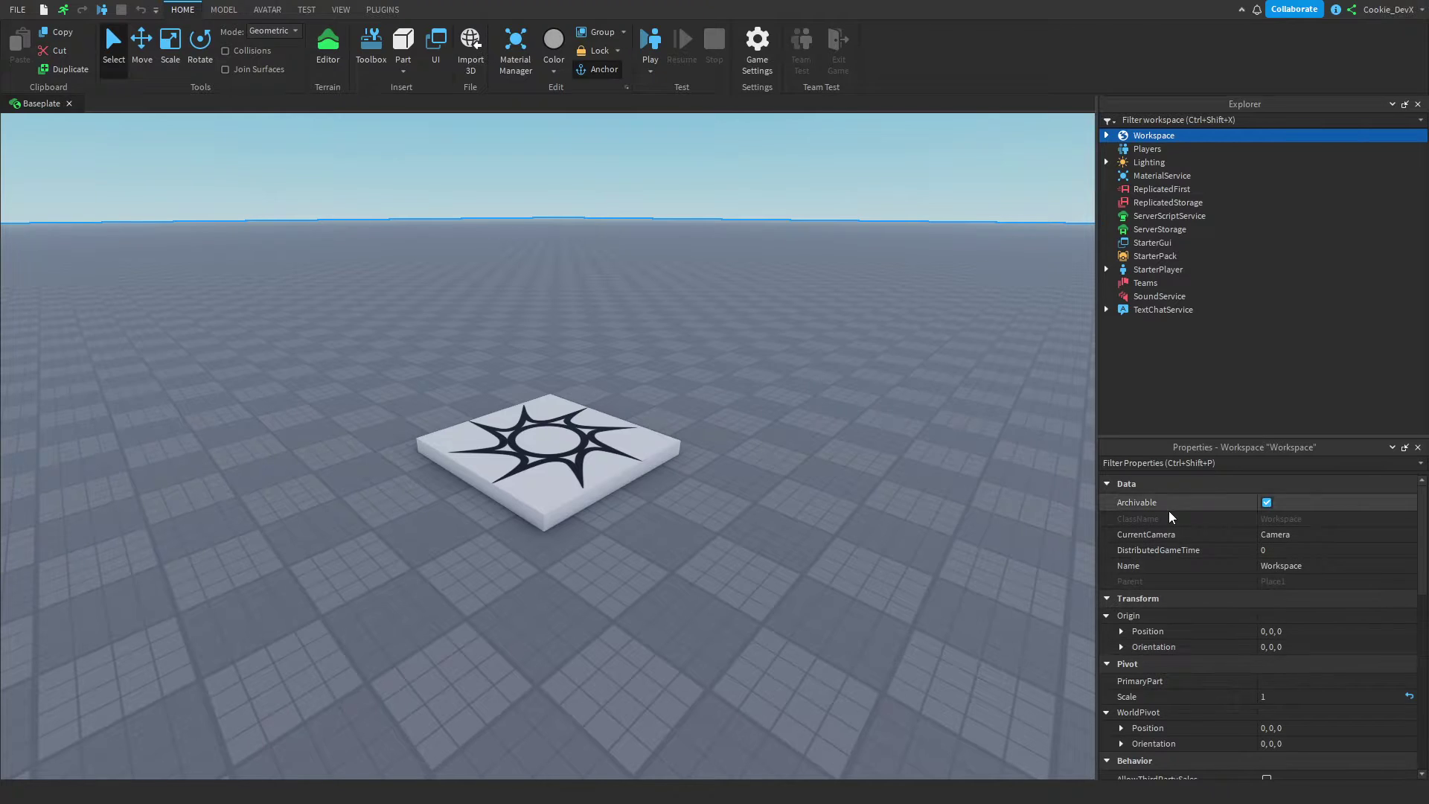
left_click(1185, 463)
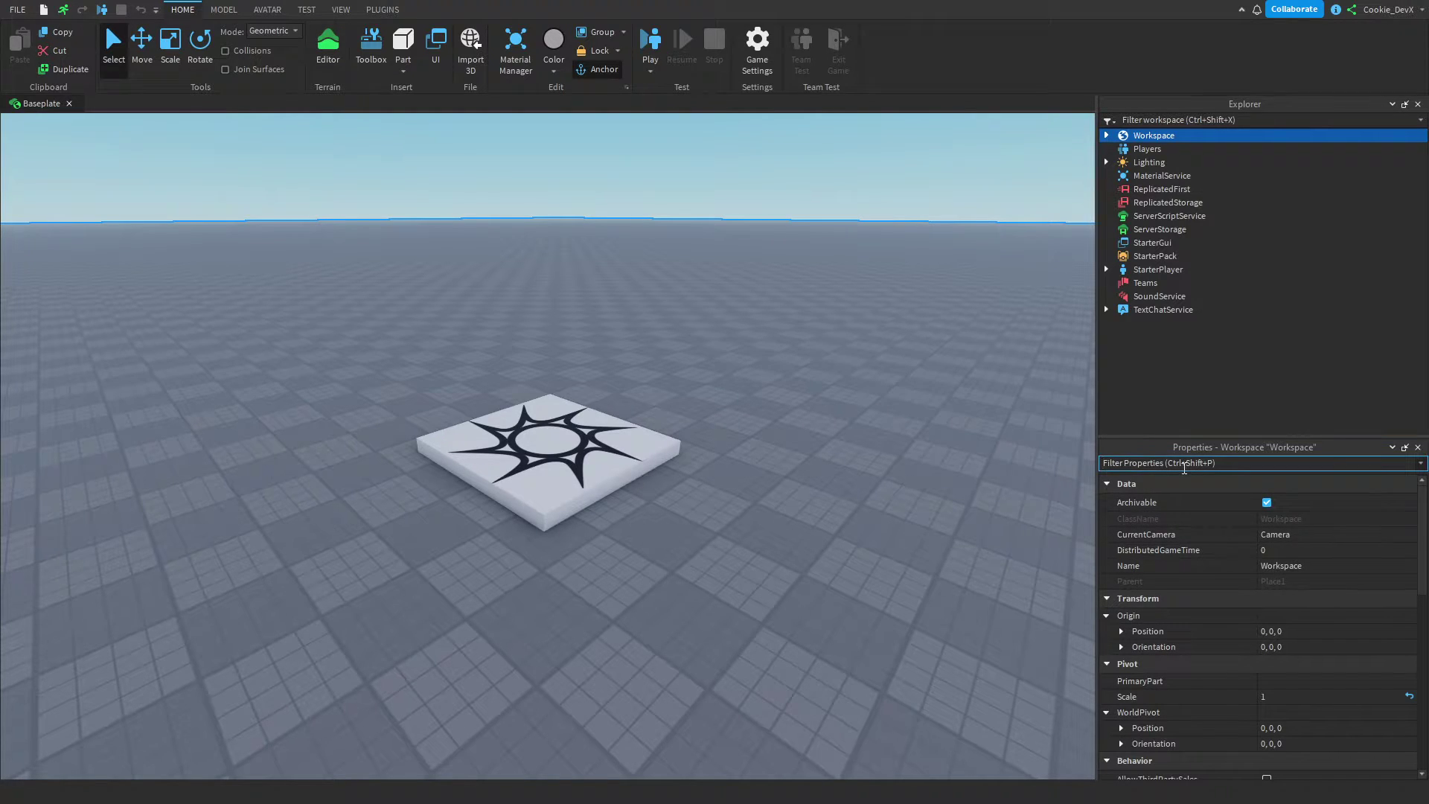
type("fl")
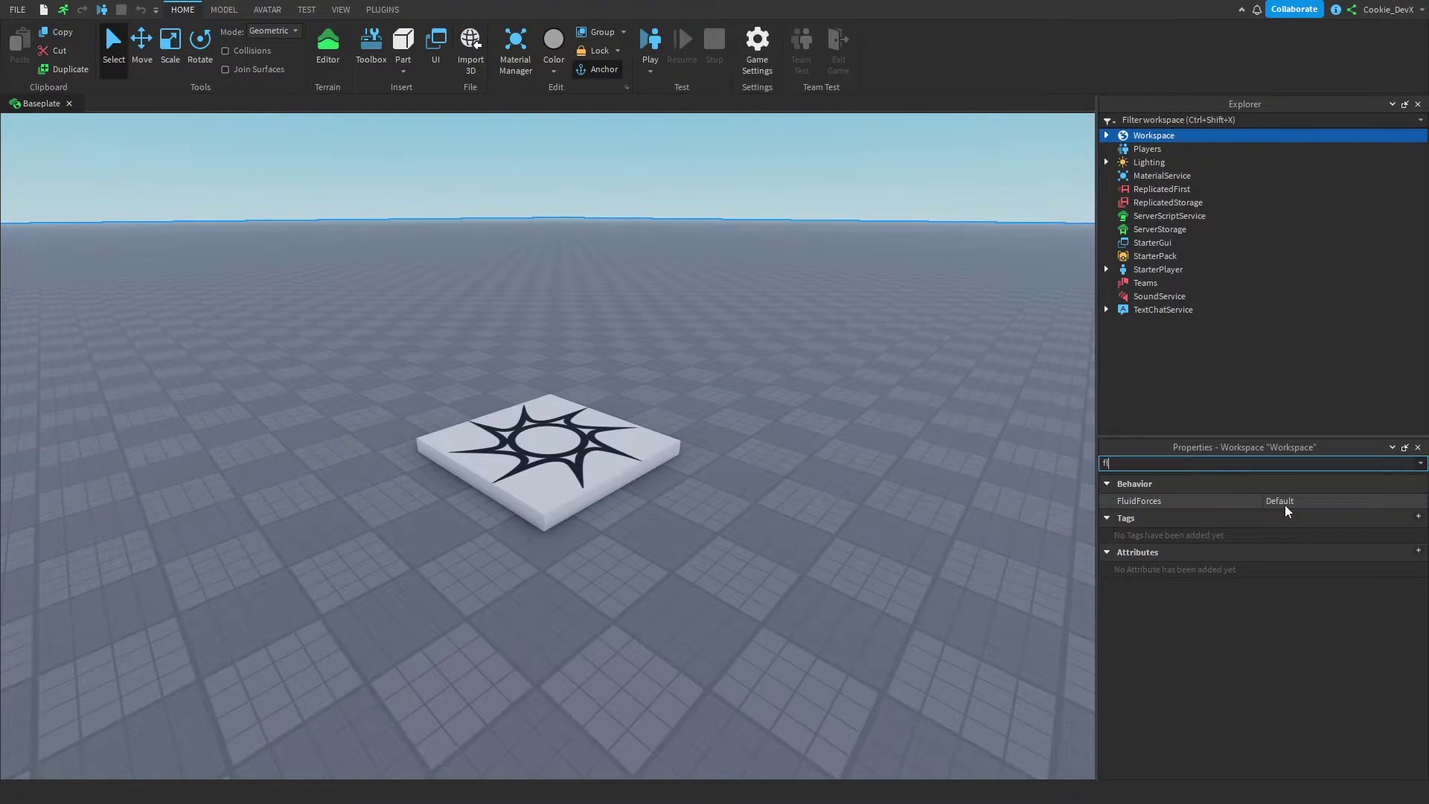
left_click(1286, 505)
left_click(1302, 526)
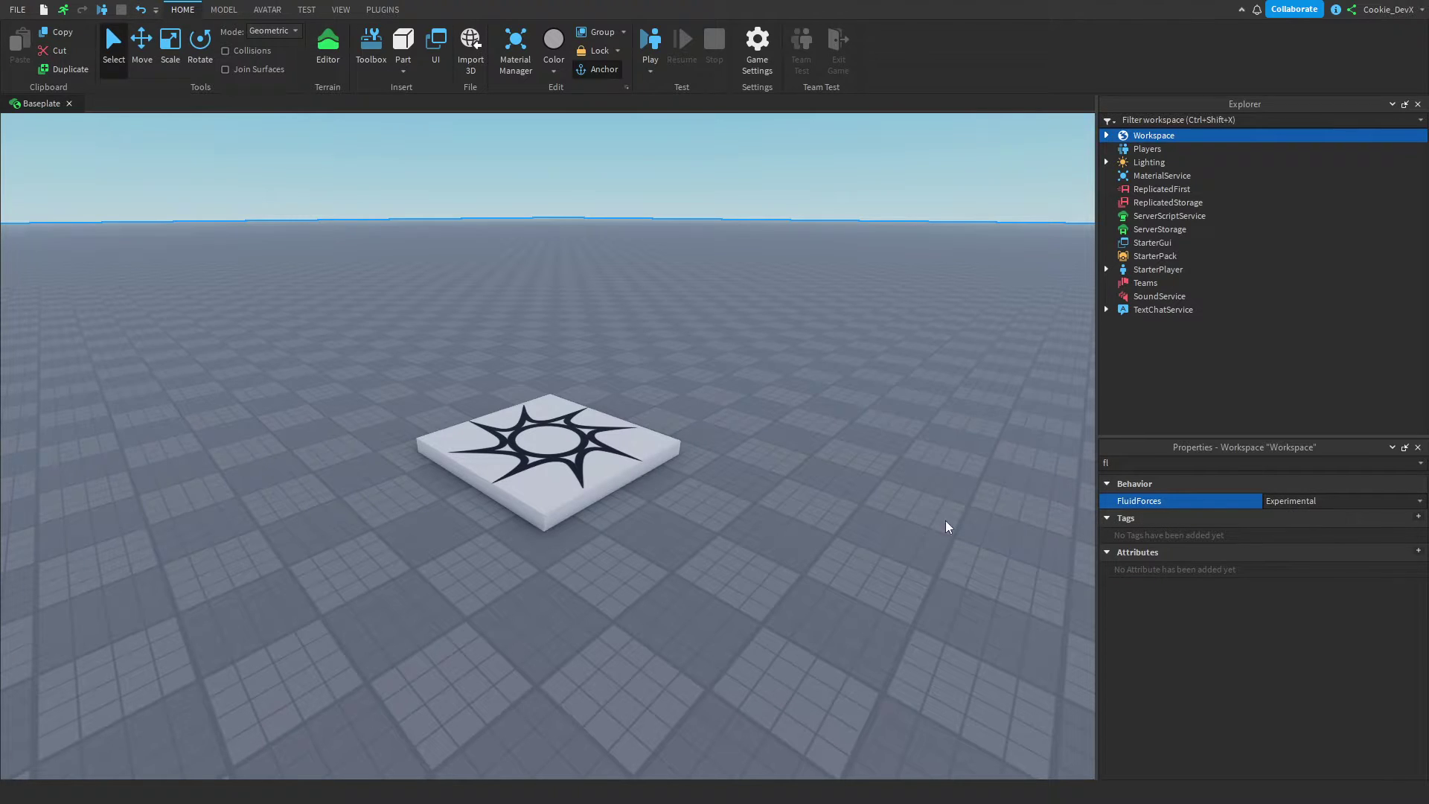
left_click(947, 526)
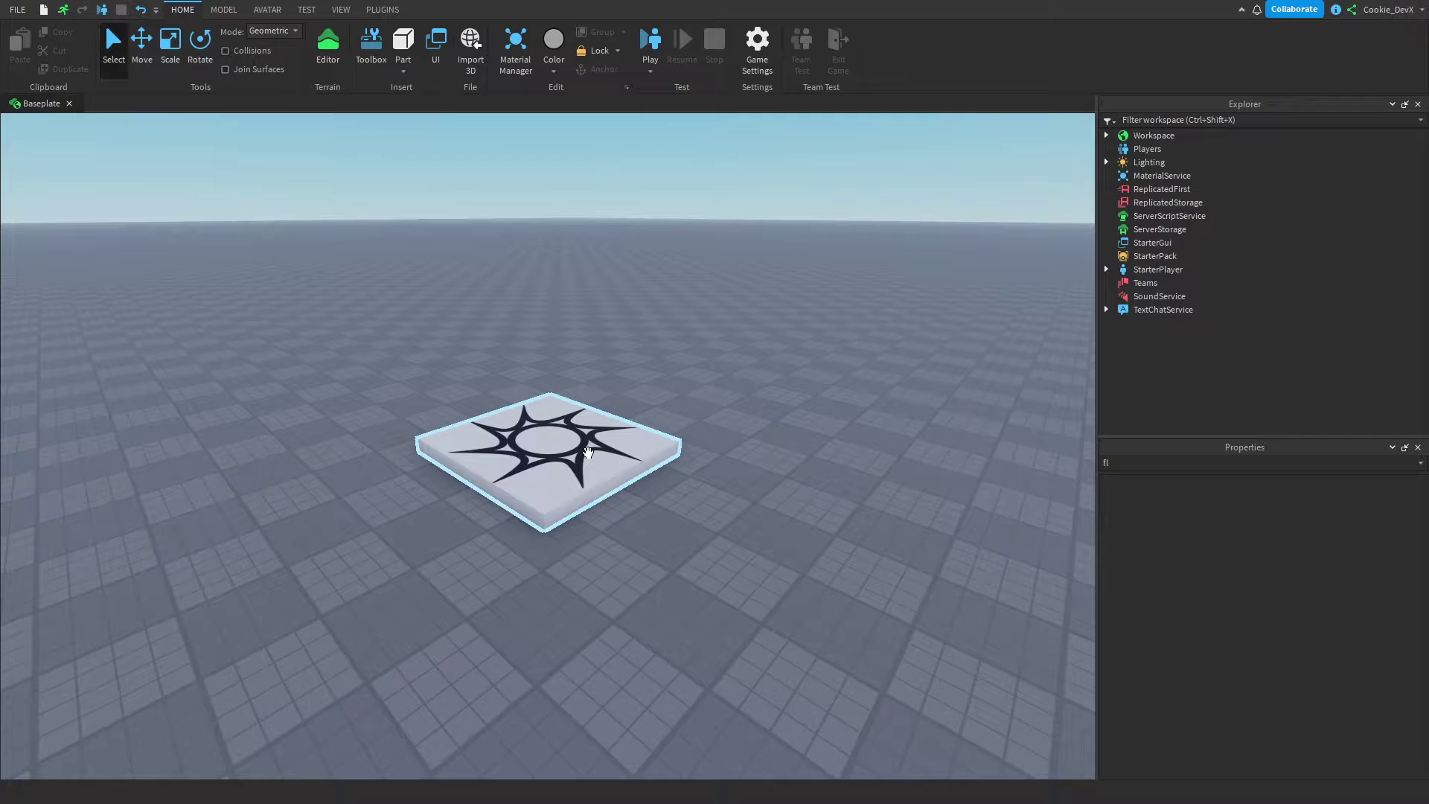
Insert a block part beside the spawn location and scale it into a large flat slab.
right_click_drag(585, 449, 648, 373)
left_click(402, 45)
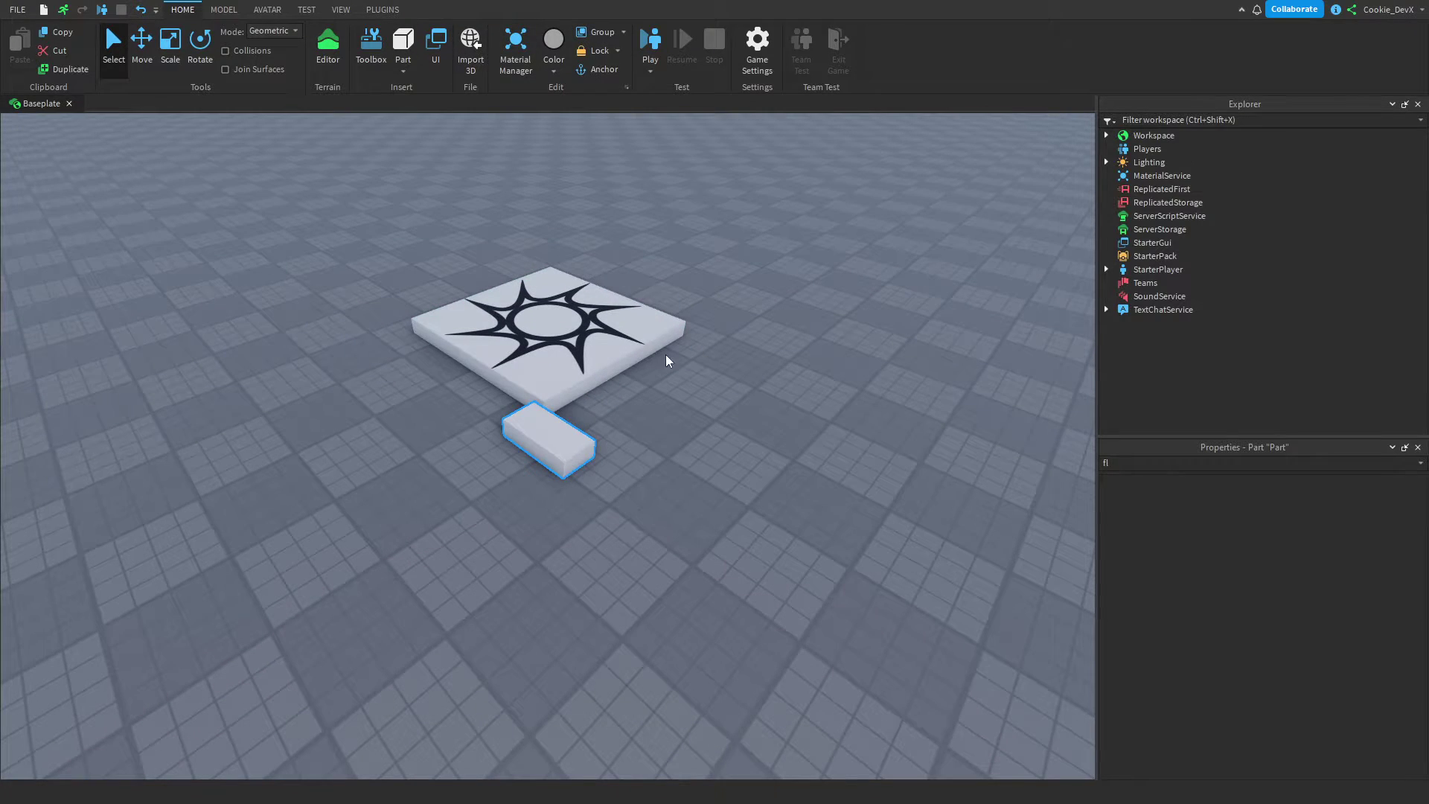
left_click_drag(538, 438, 469, 778)
left_click(169, 46)
left_click_drag(641, 569, 396, 377)
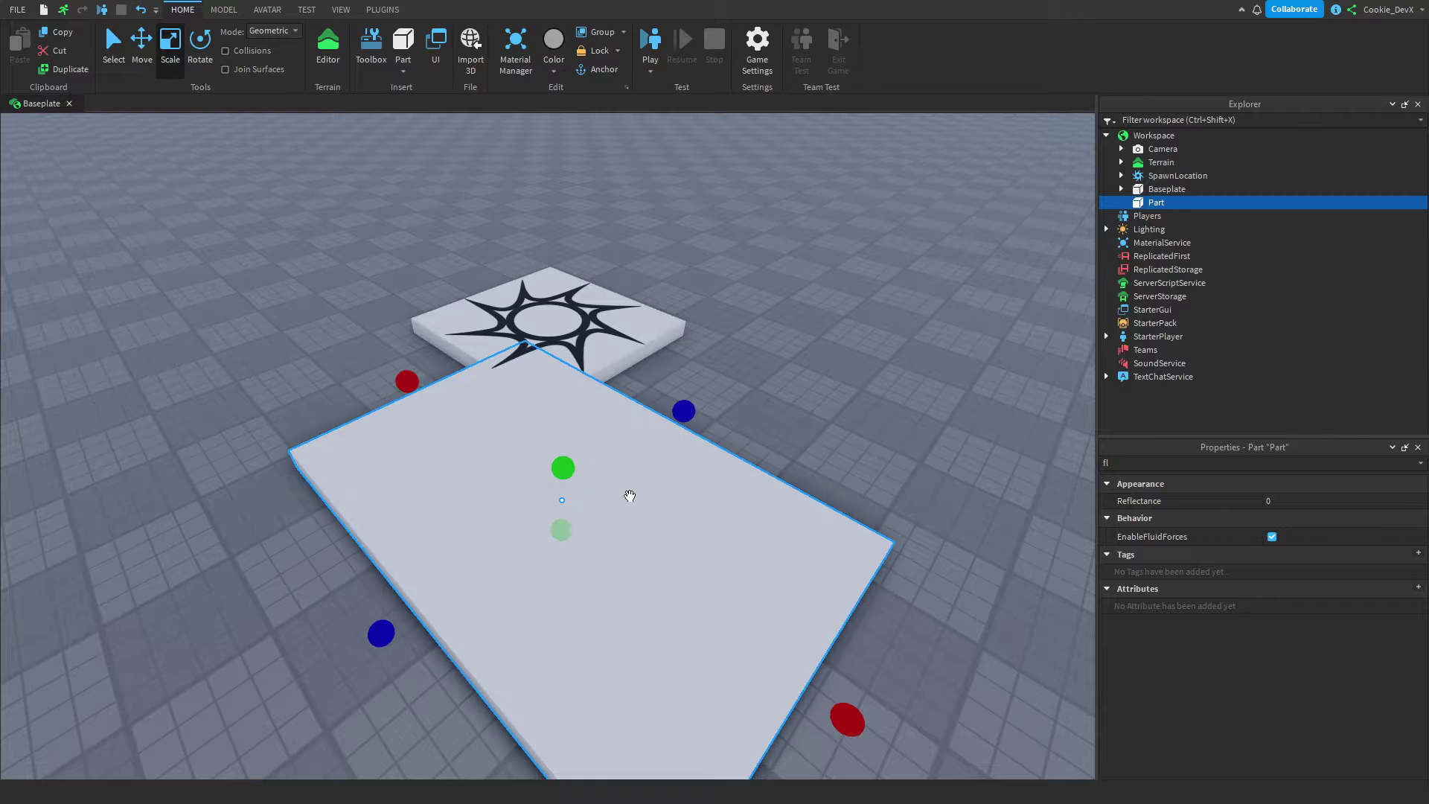
Move the slab up so that it floats high above the baseplate near the spawn location.
left_click(141, 58)
right_click_drag(765, 514, 765, 447)
left_click_drag(559, 472, 573, 171)
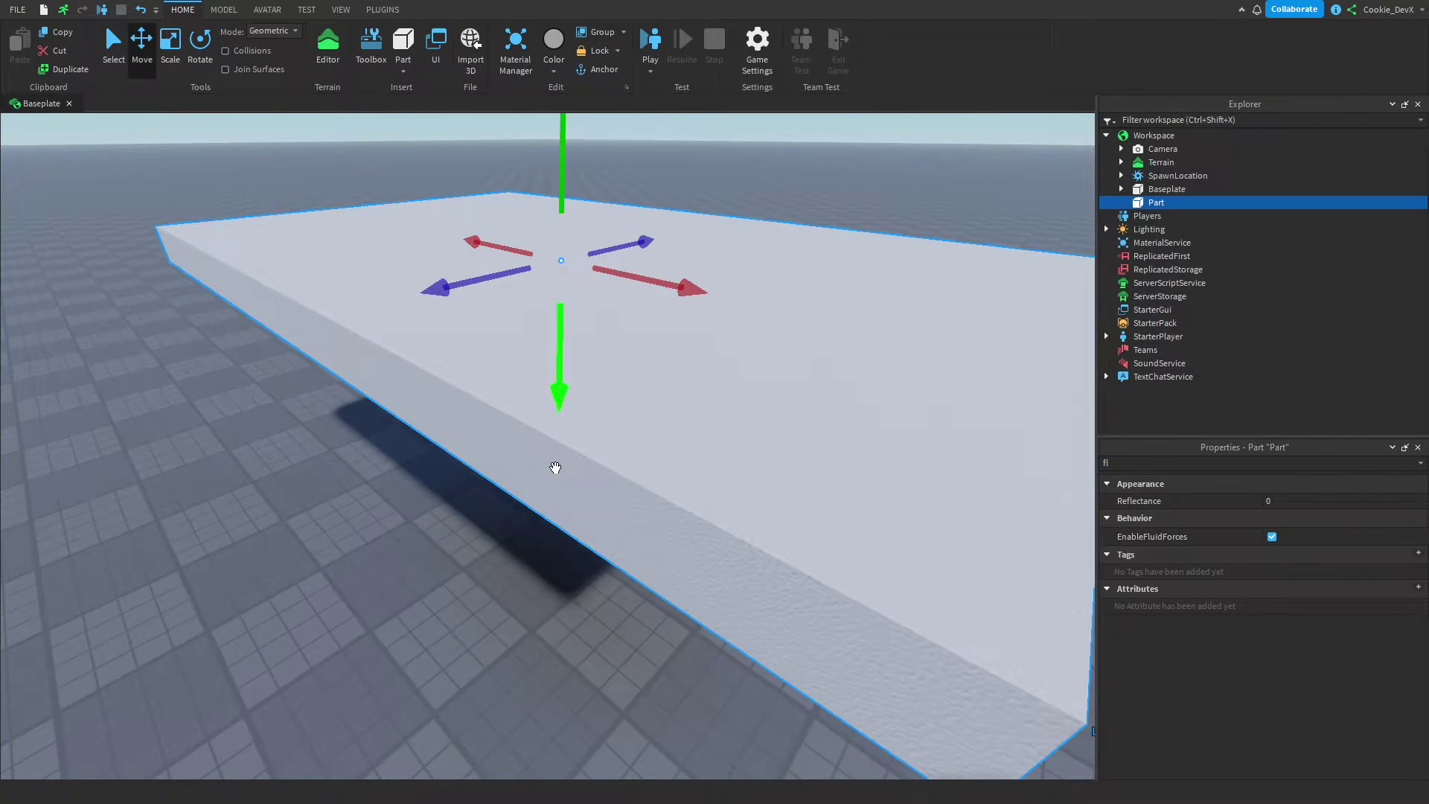
scroll(555, 469, "down", 5)
left_click_drag(590, 402, 648, 229)
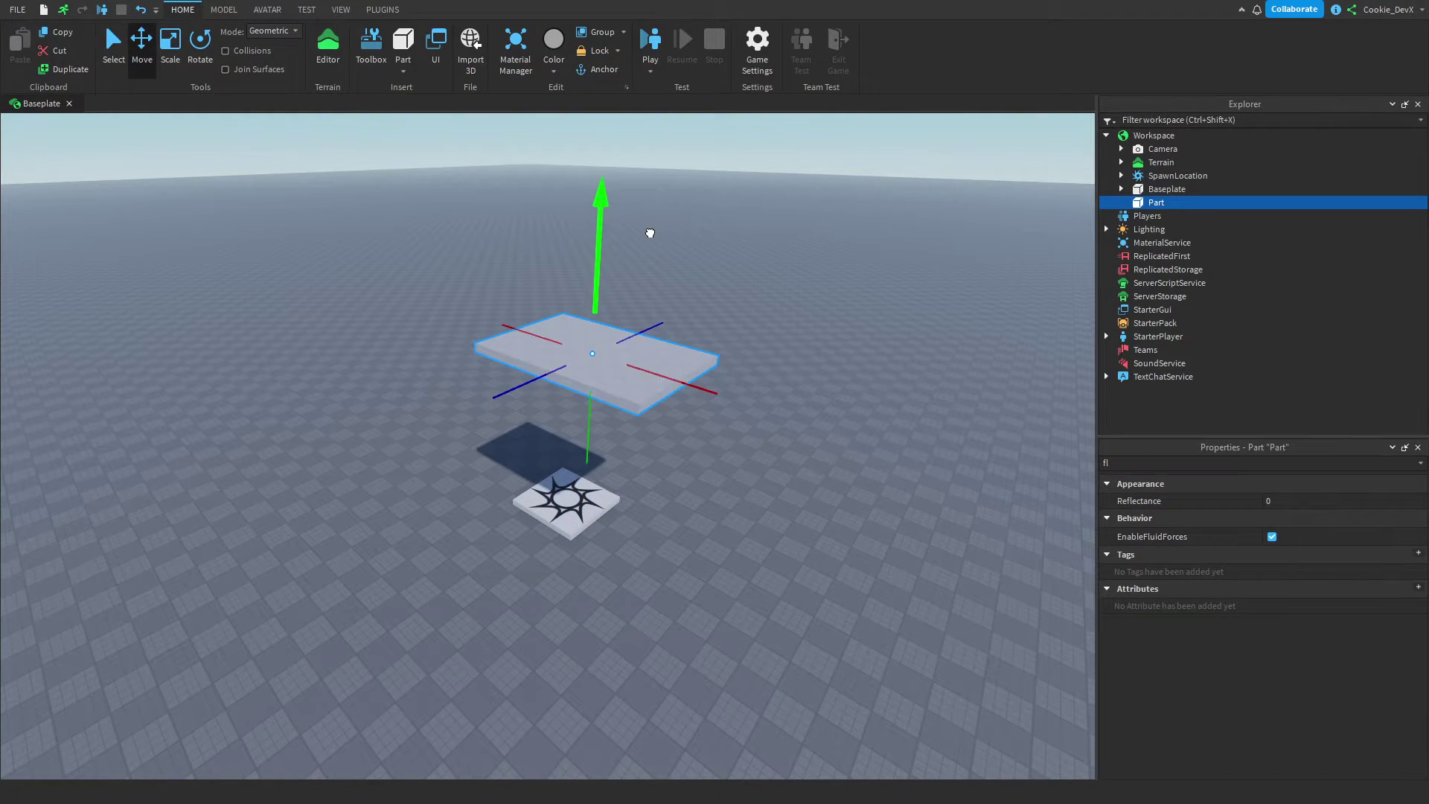
left_click(782, 306)
left_click(628, 336)
right_click_drag(819, 246, 868, 297)
left_click(868, 297)
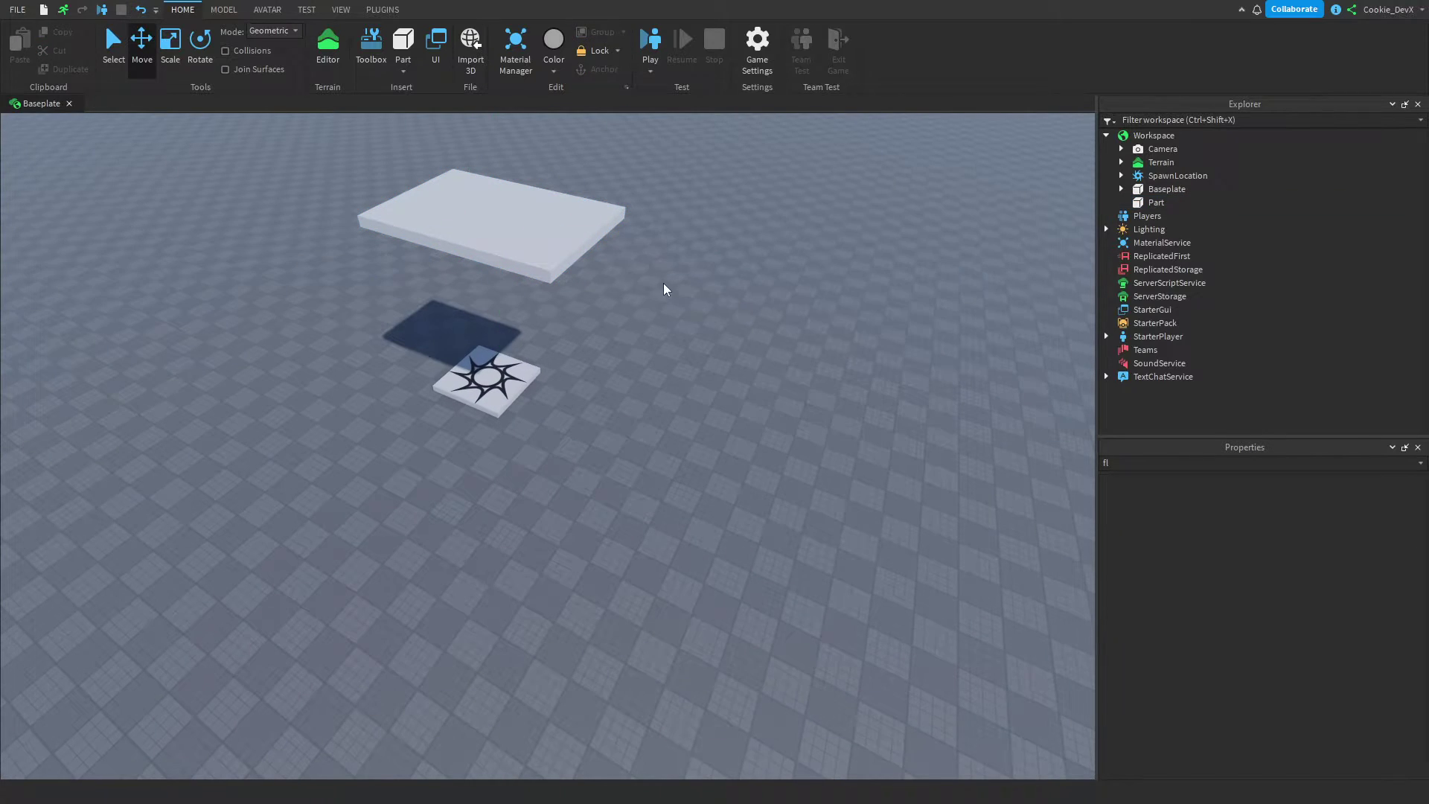
Select the floating slab and inspect its EnableFluidForces property.
right_click_drag(664, 288, 626, 255)
left_click(560, 317)
middle_click_drag(679, 323, 784, 385)
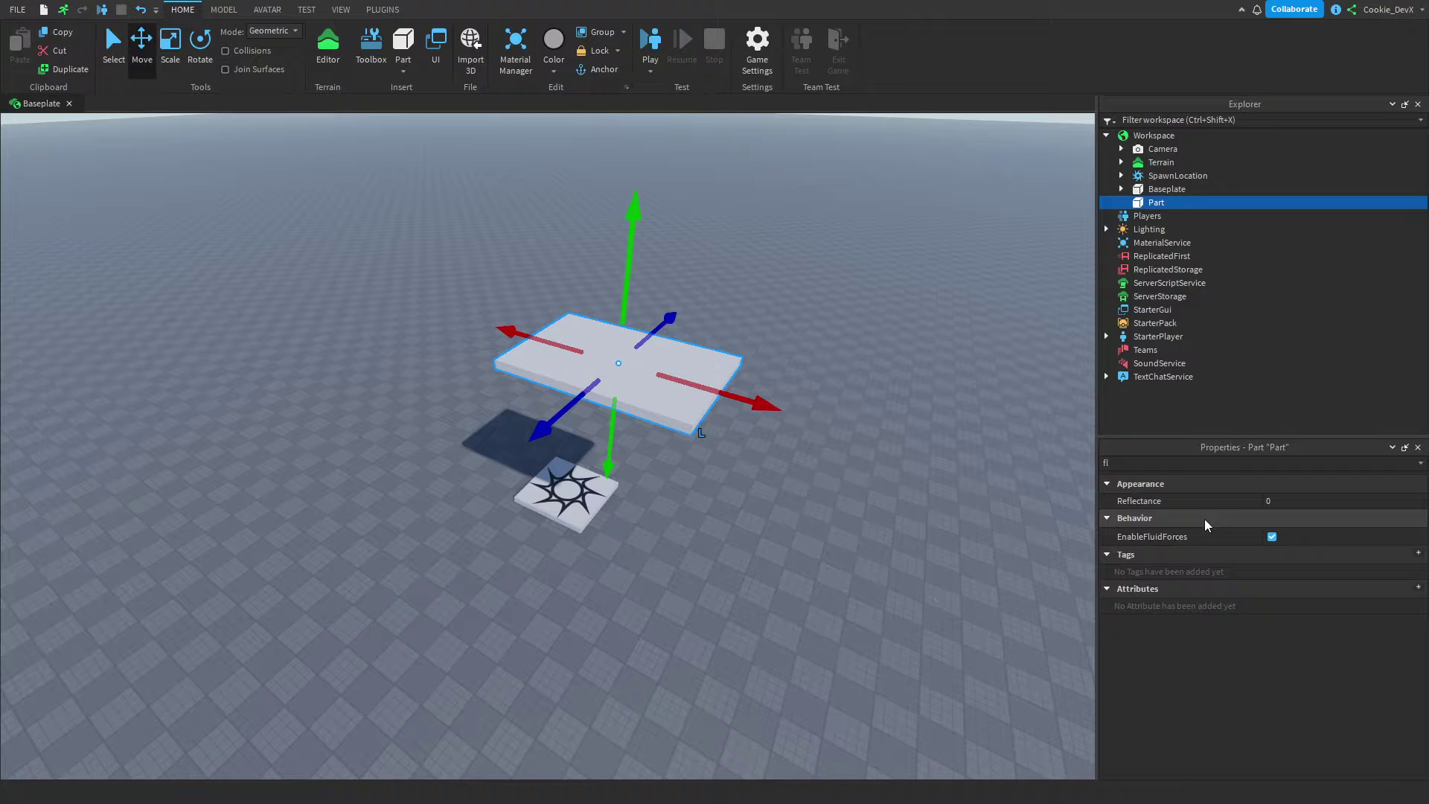
left_click(1291, 545)
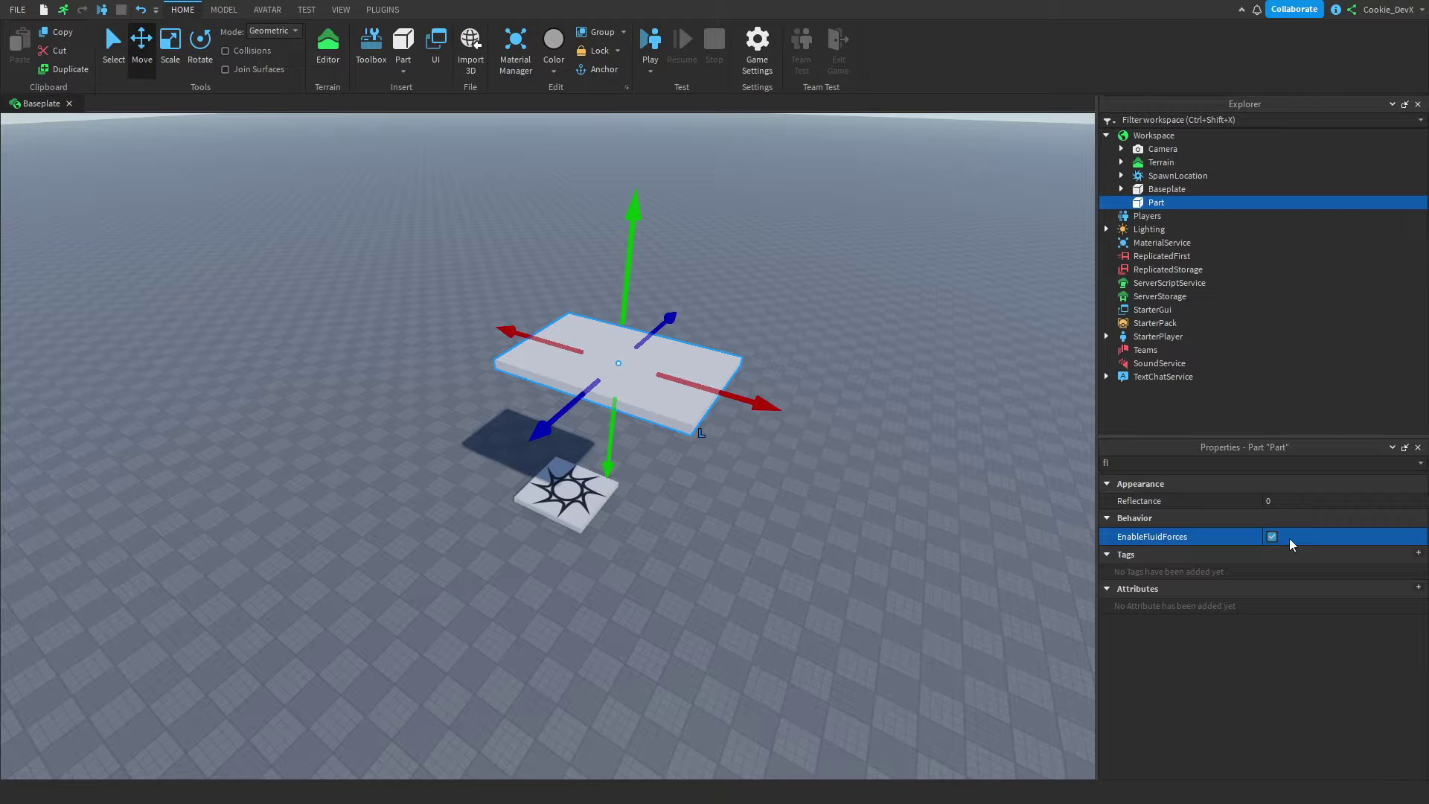
left_click(766, 265)
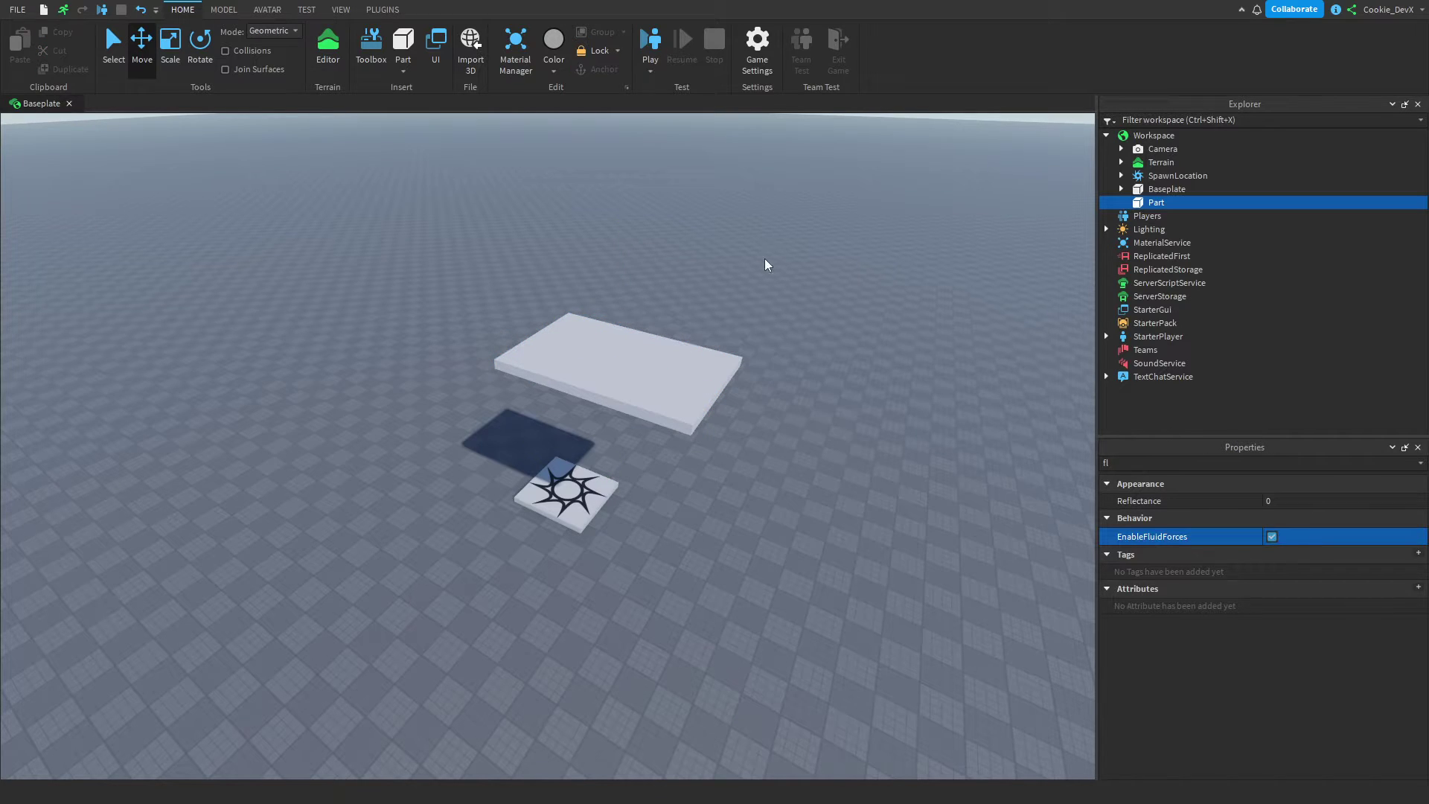
Run the physics simulation without a player to watch how the slab falls, and stop it.
left_click(651, 71)
left_click(666, 119)
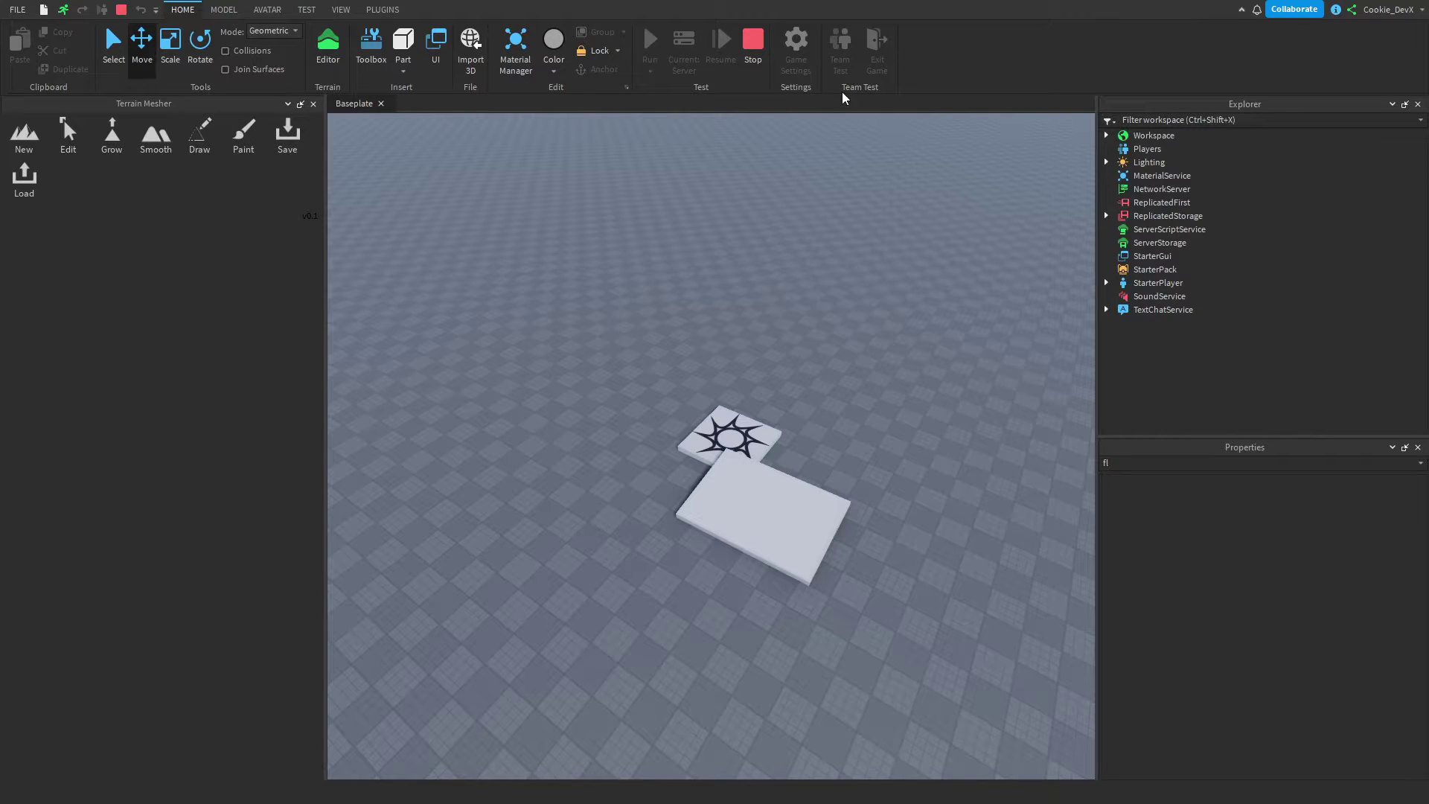
left_click(748, 531)
left_click(752, 45)
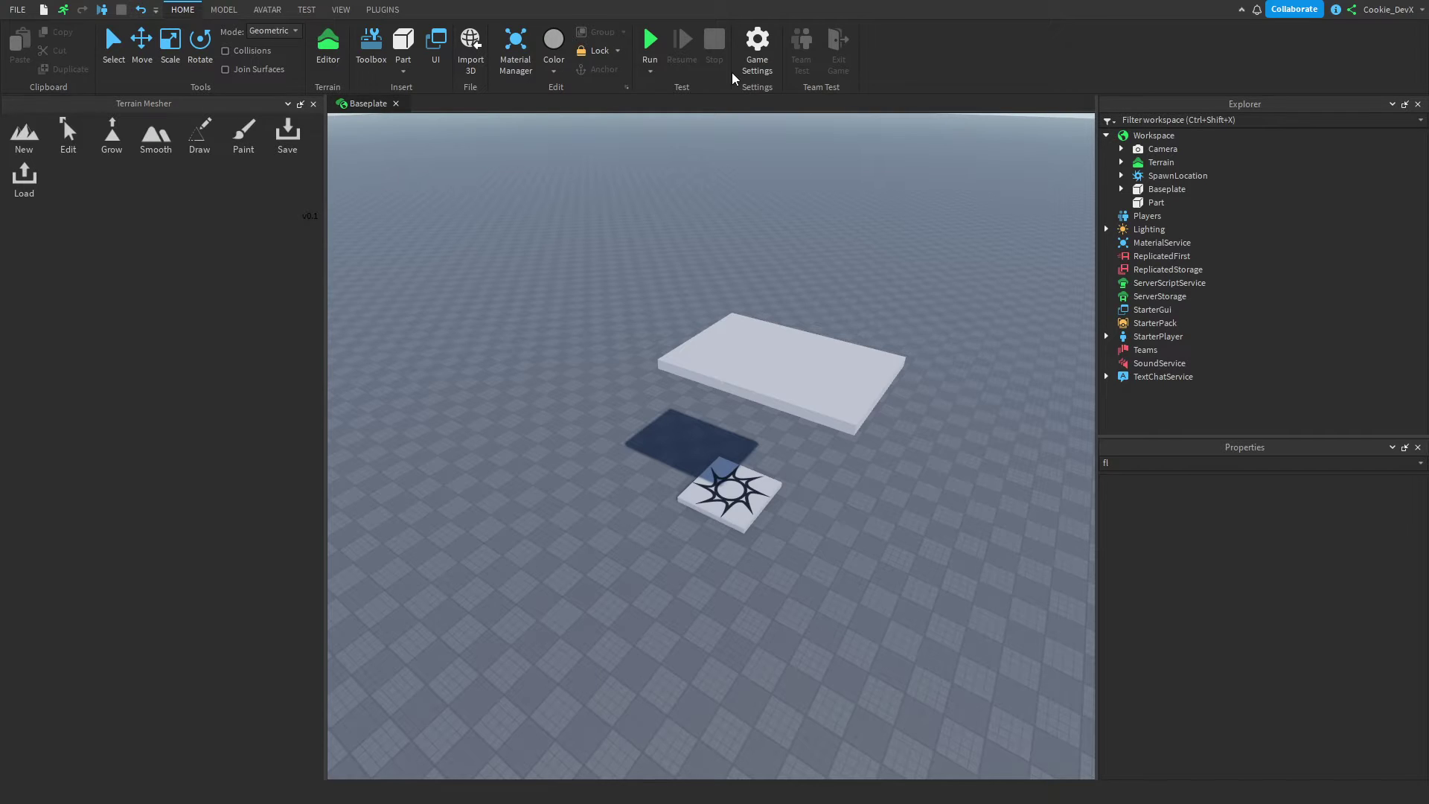
Filter the Workspace properties for "air" and raise AirDensity to 9.001.
left_click(1139, 149)
left_click(1154, 136)
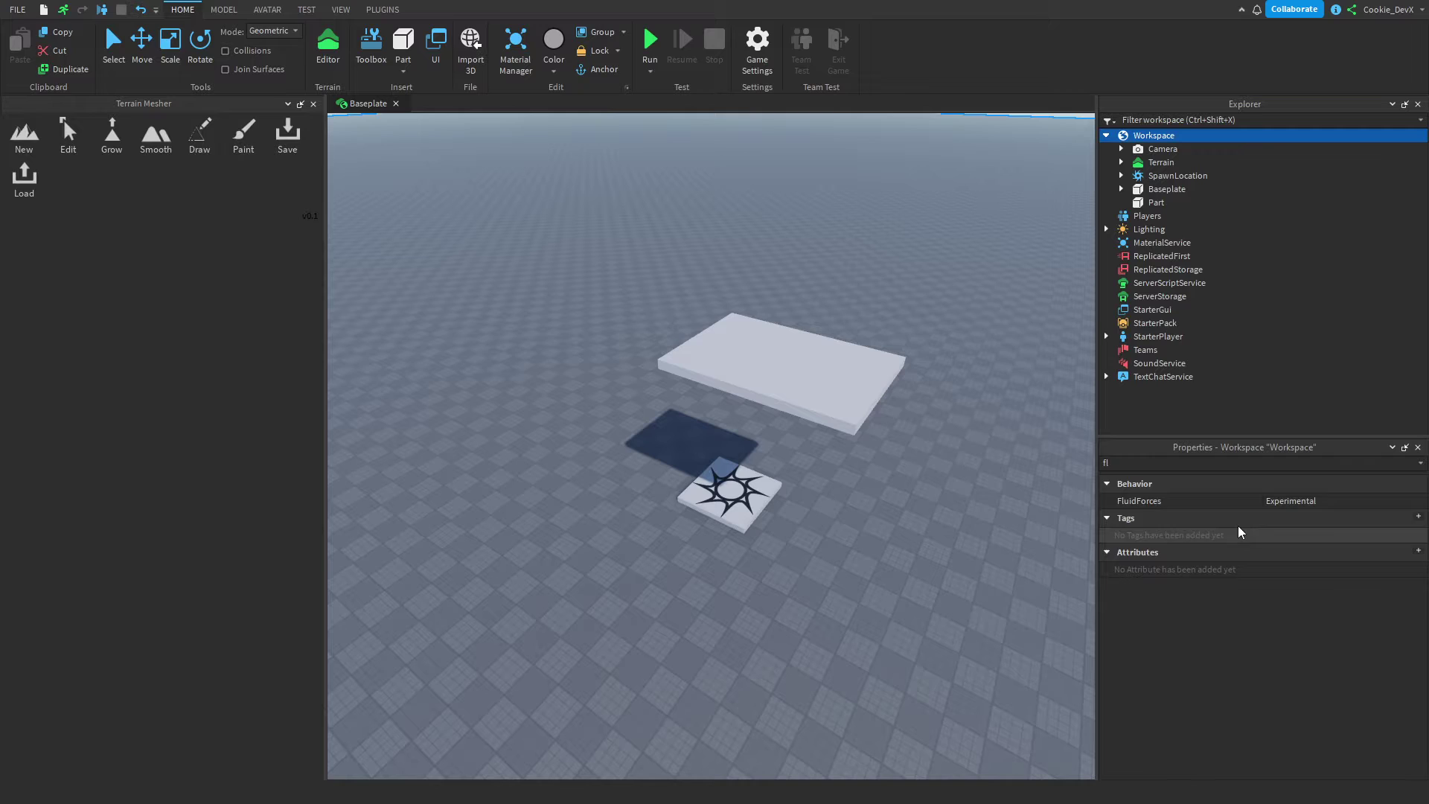
left_click(1180, 463)
key("BackSpace")
key("BackSpace")
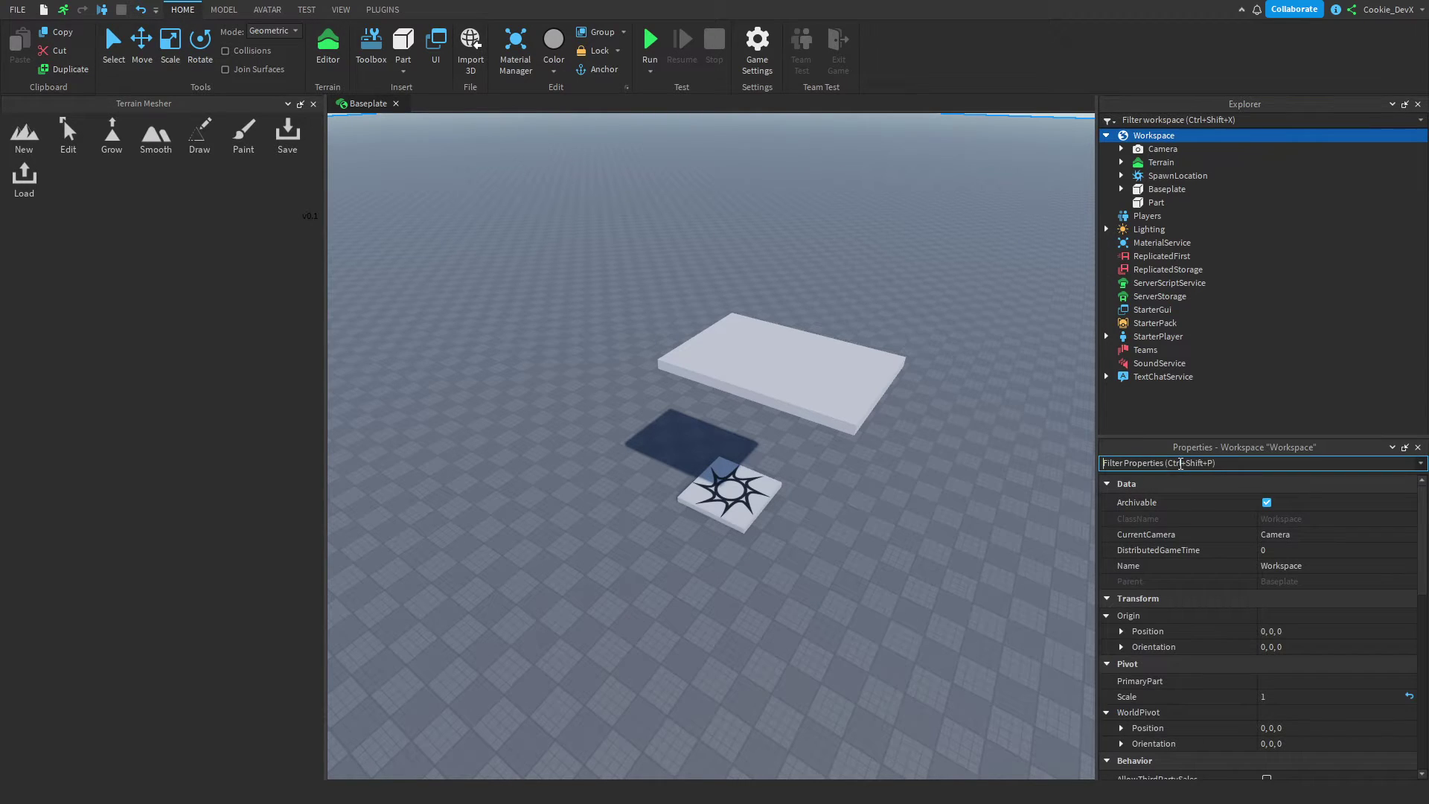
type("air")
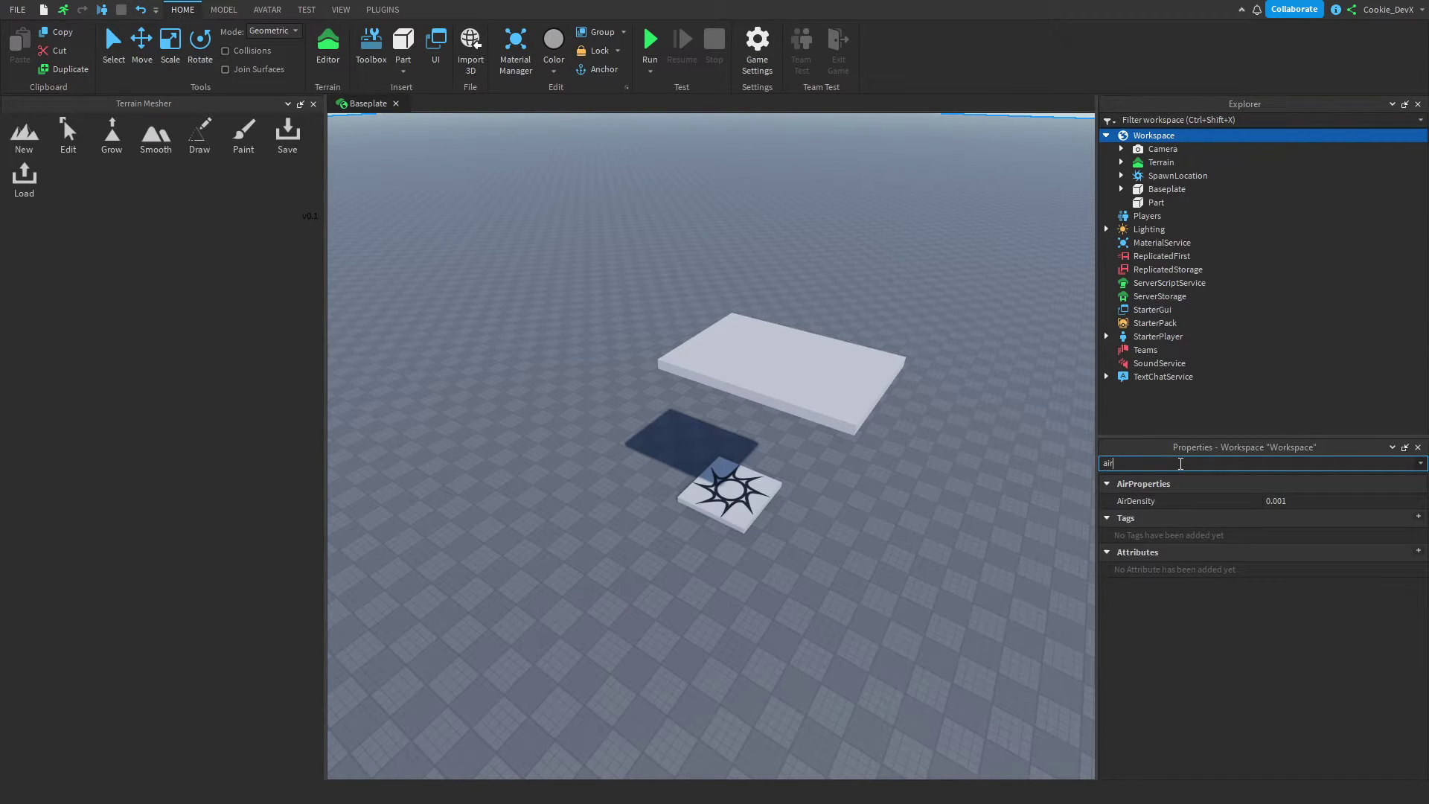
left_click(1298, 501)
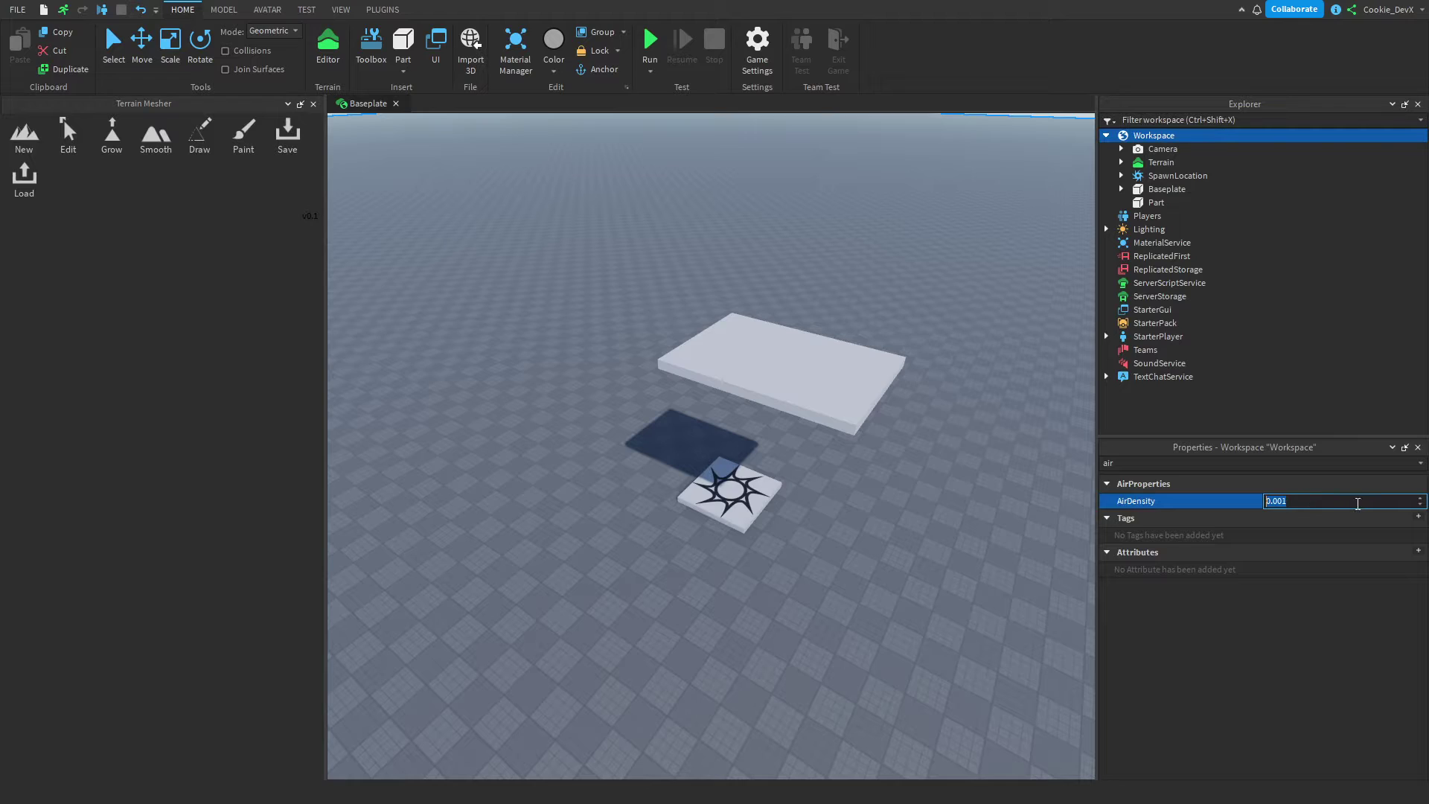
left_click(1422, 498)
left_click(1422, 498)
left_click(1422, 498)
left_click(1422, 498)
key("Return")
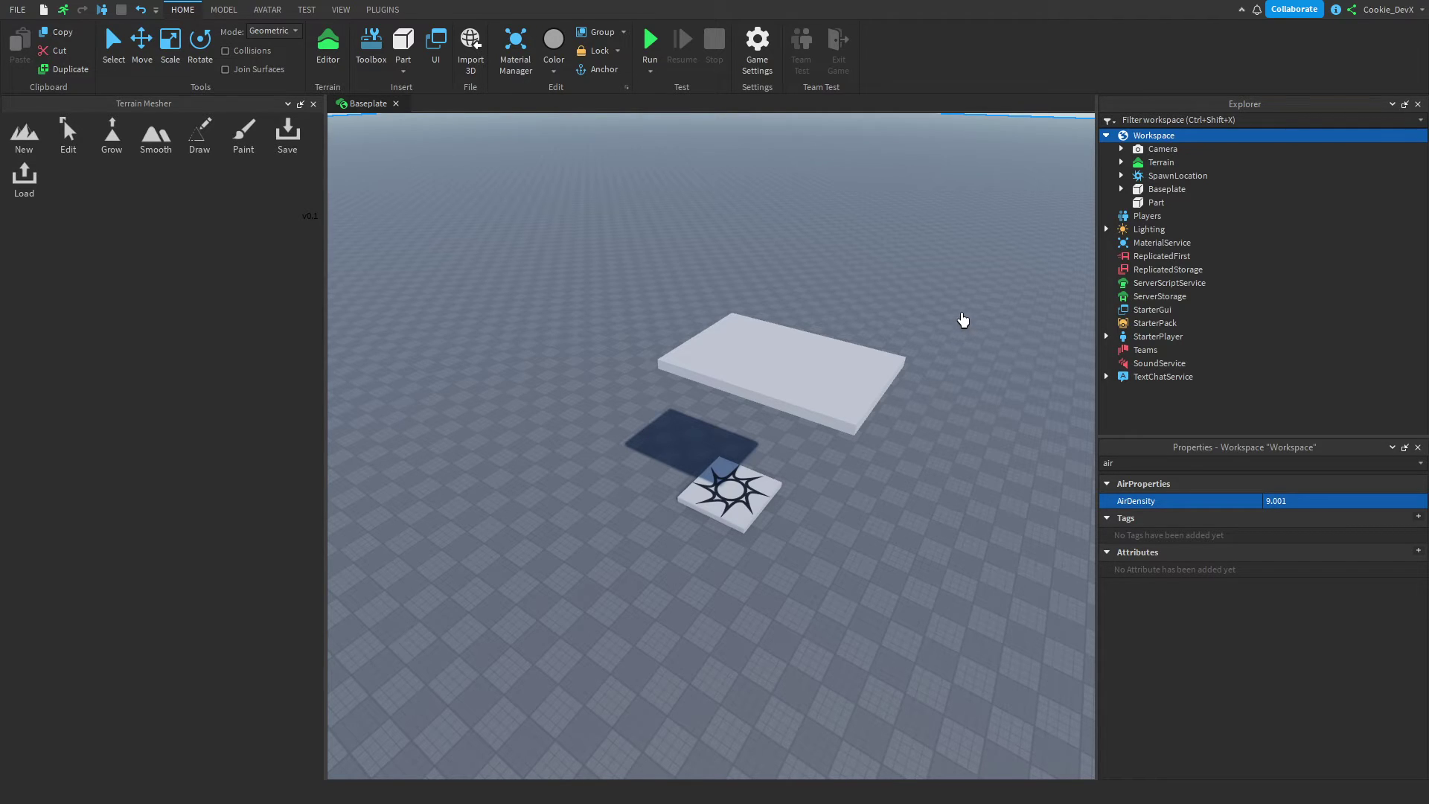
Run the simulation with the raised air density, observe the slab's fall from several angles, and stop it.
left_click(638, 42)
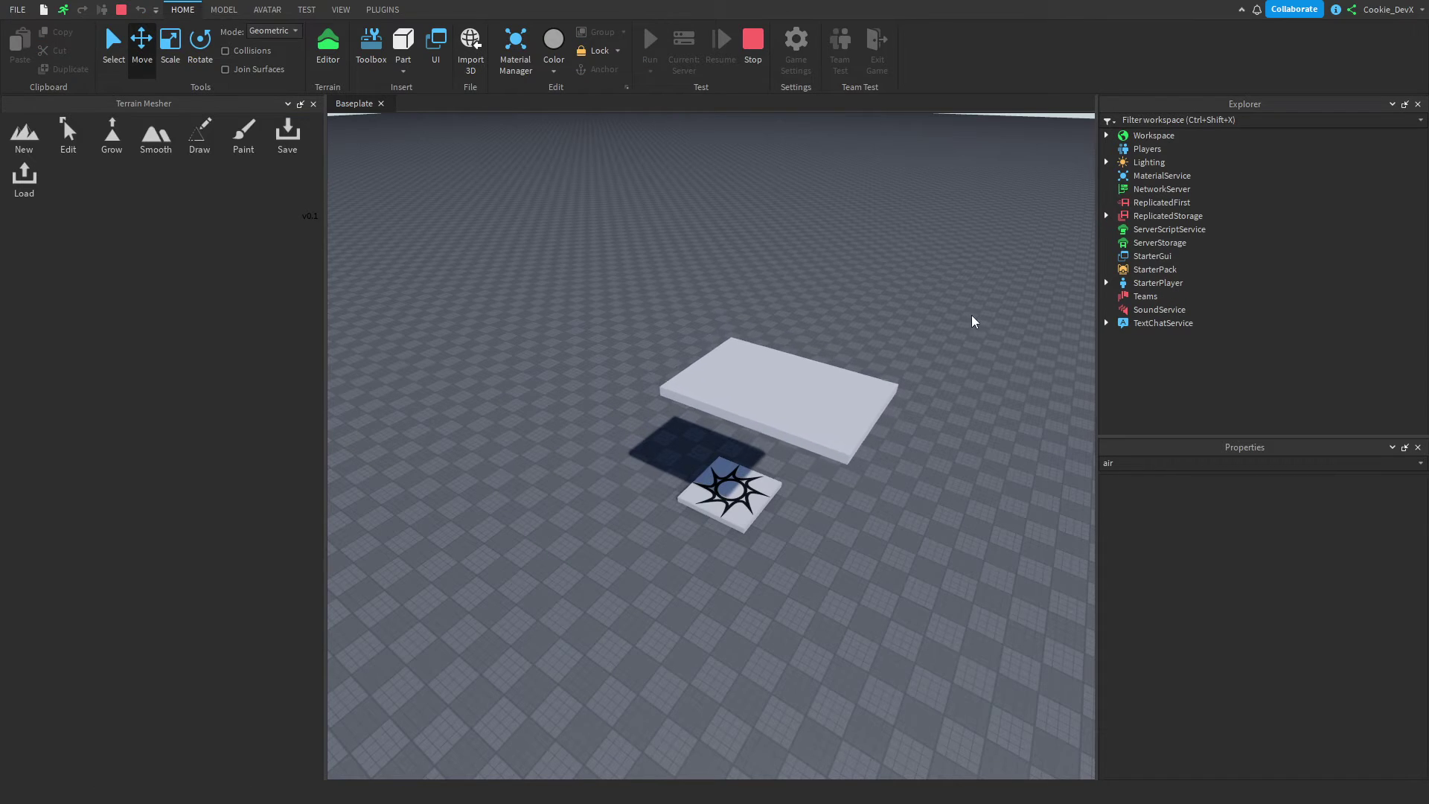
right_click_drag(972, 316, 903, 332)
scroll(903, 332, "up", 5)
right_click_drag(823, 392, 667, 419)
scroll(667, 418, "down", 3)
right_click_drag(803, 299, 796, 325)
middle_click_drag(795, 325, 779, 346)
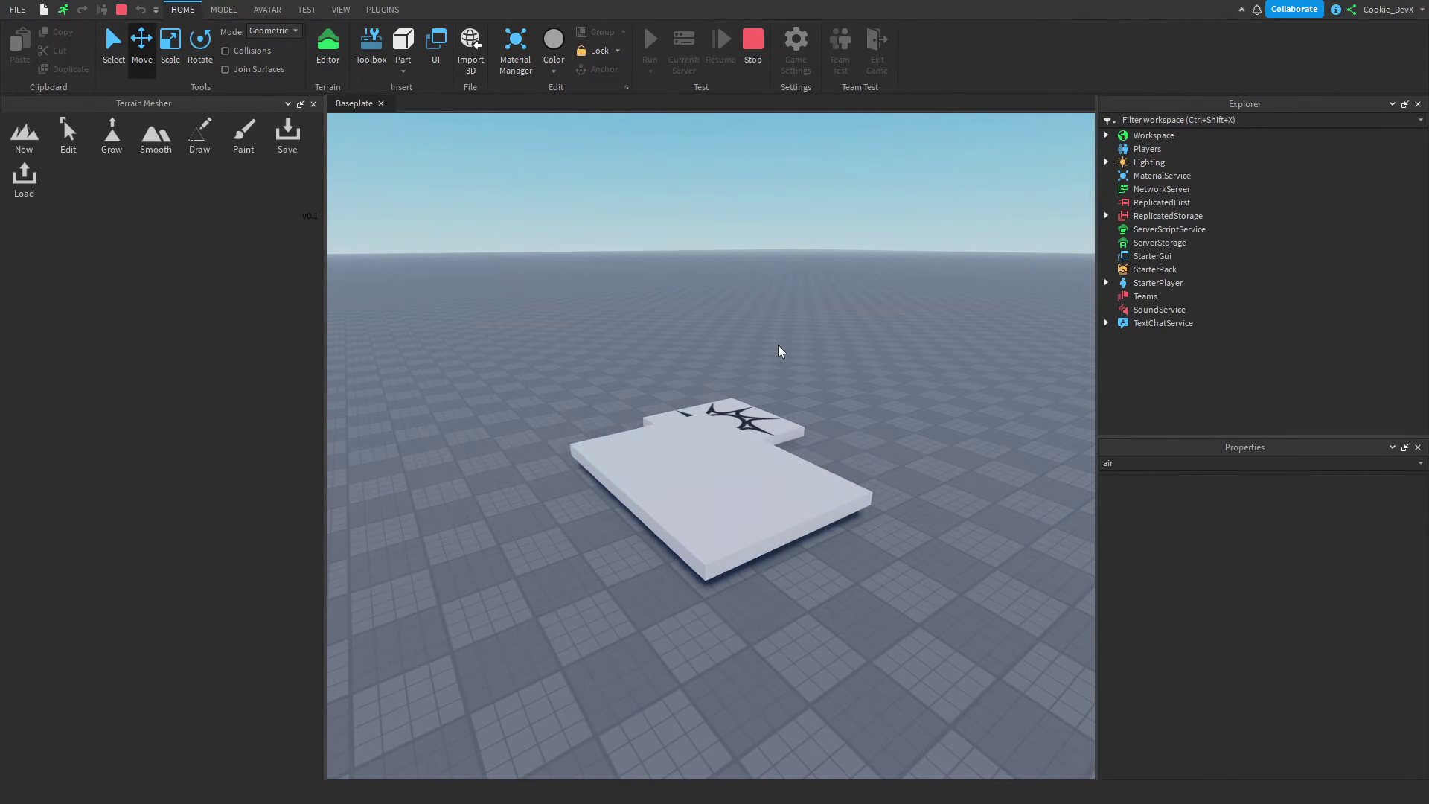
left_click(752, 43)
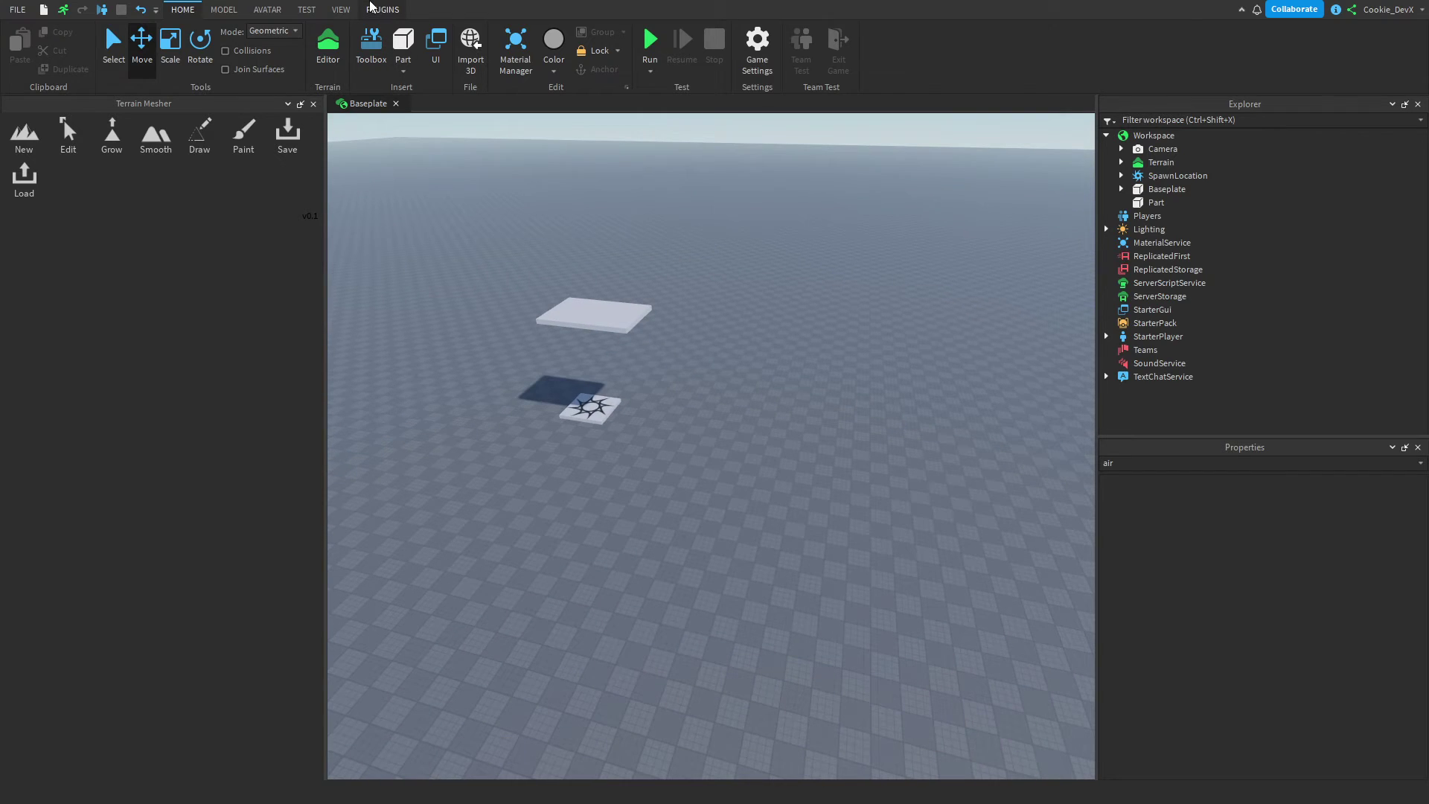
Convert the baseplate into grass terrain with the Part to Terrain plugin.
left_click(383, 9)
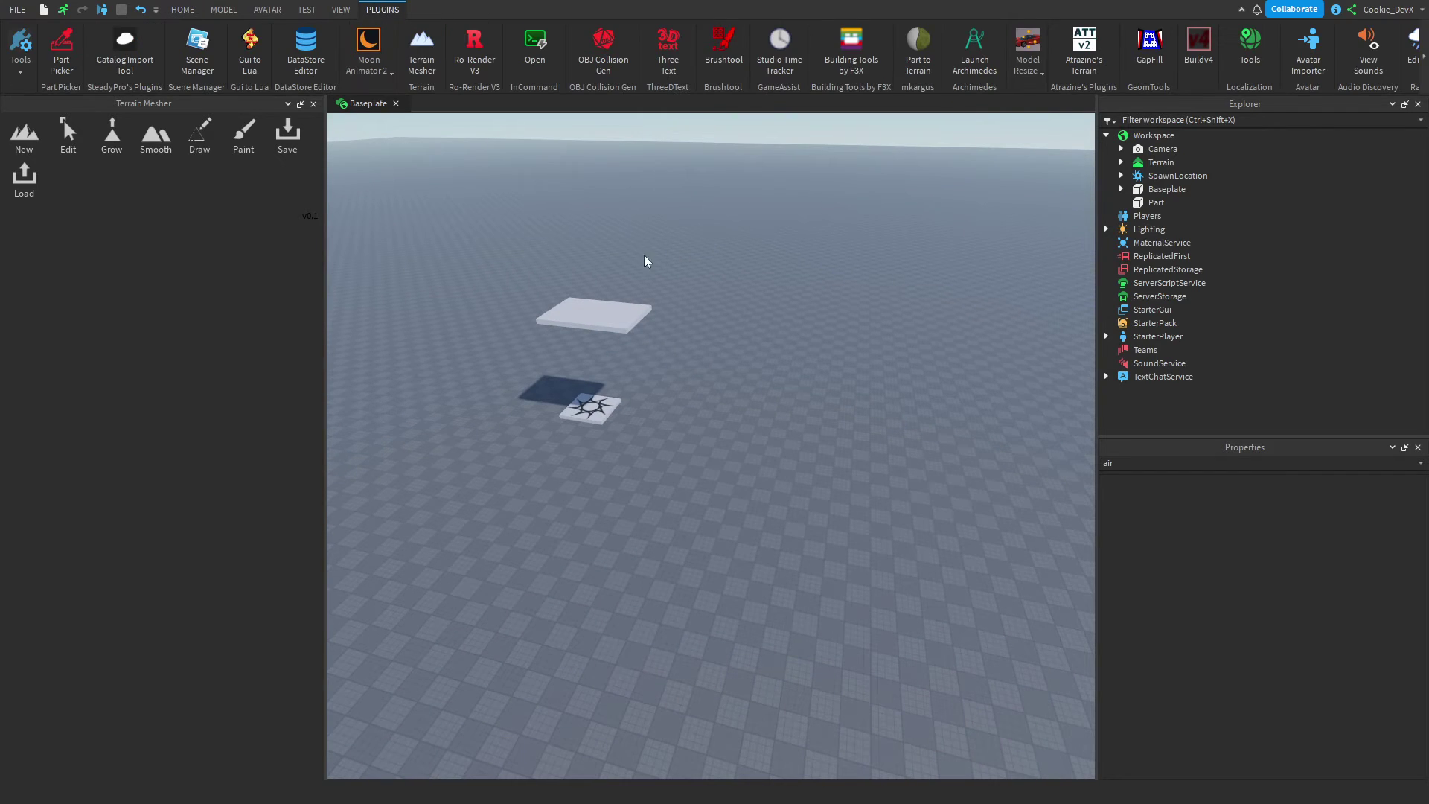
left_click(909, 68)
left_click(824, 407)
Show the wind direction widget in the viewport and set the global wind speed to about 17.9 sps.
left_click(341, 10)
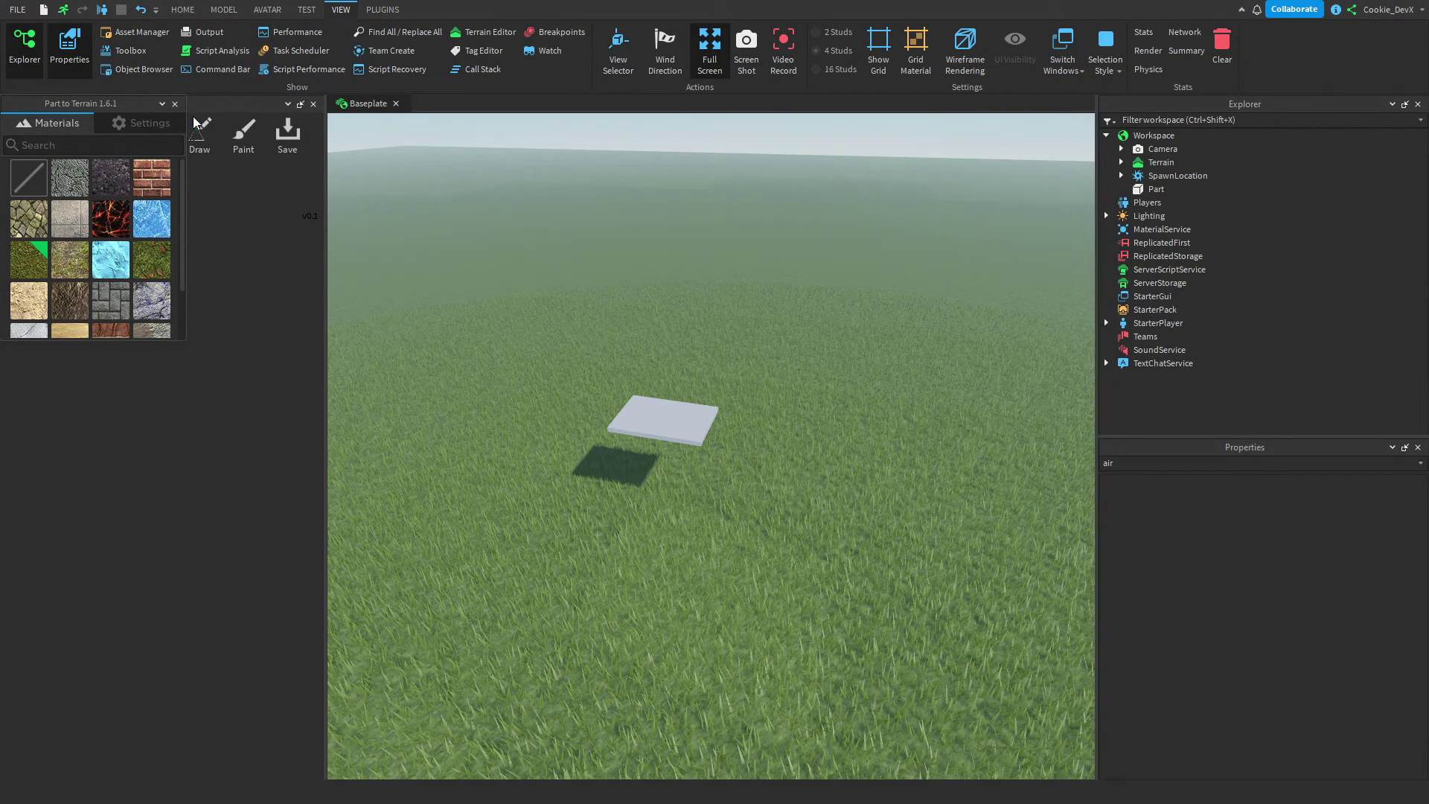
left_click(661, 46)
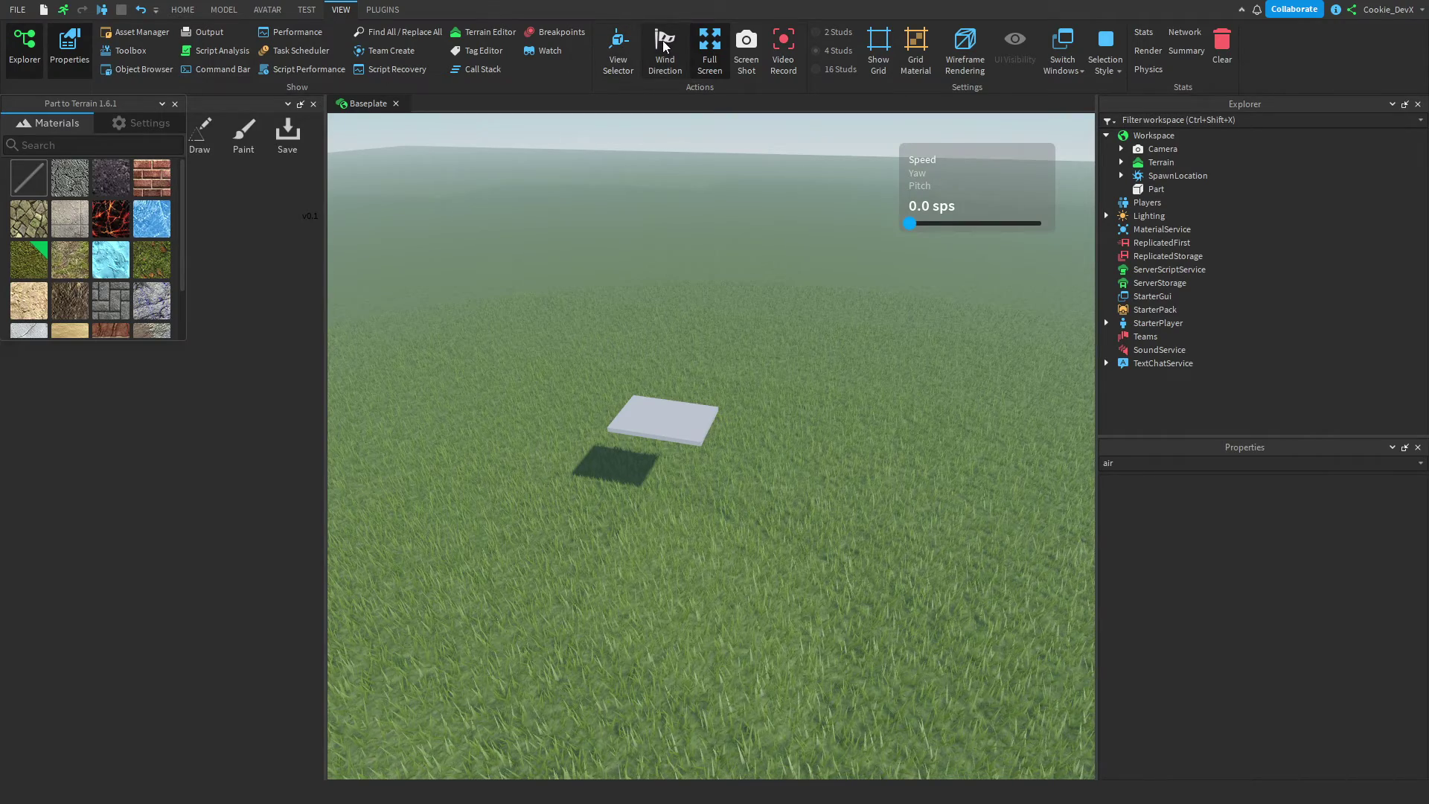
left_click_drag(872, 224, 923, 224)
right_click_drag(679, 480, 700, 349)
key("q")
key("a")
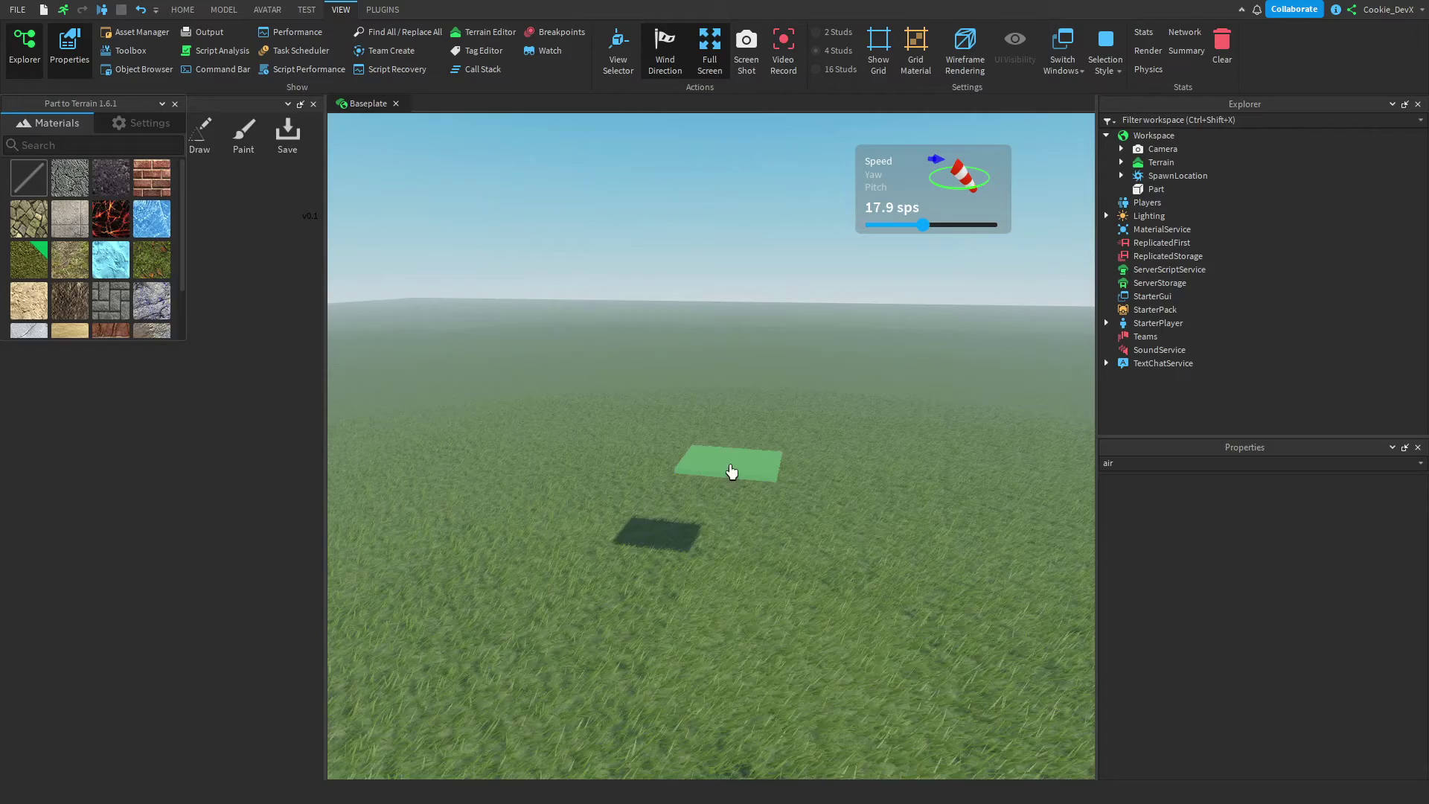
Undo the slab's accidental conversion to terrain, and close the Part to Terrain and Terrain Mesher plugin windows.
left_click(731, 473)
left_click(181, 10)
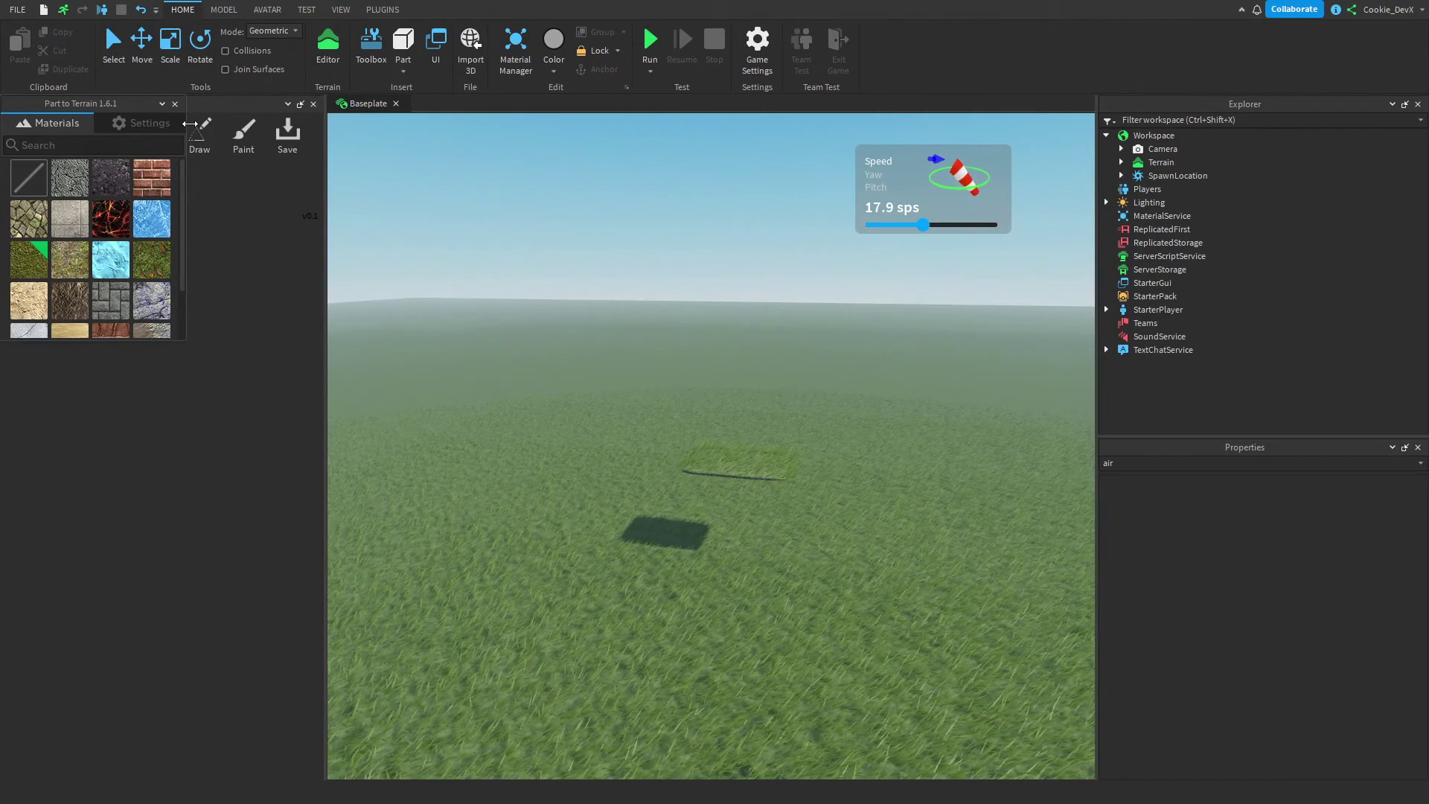
key("ctrl+z")
left_click(176, 104)
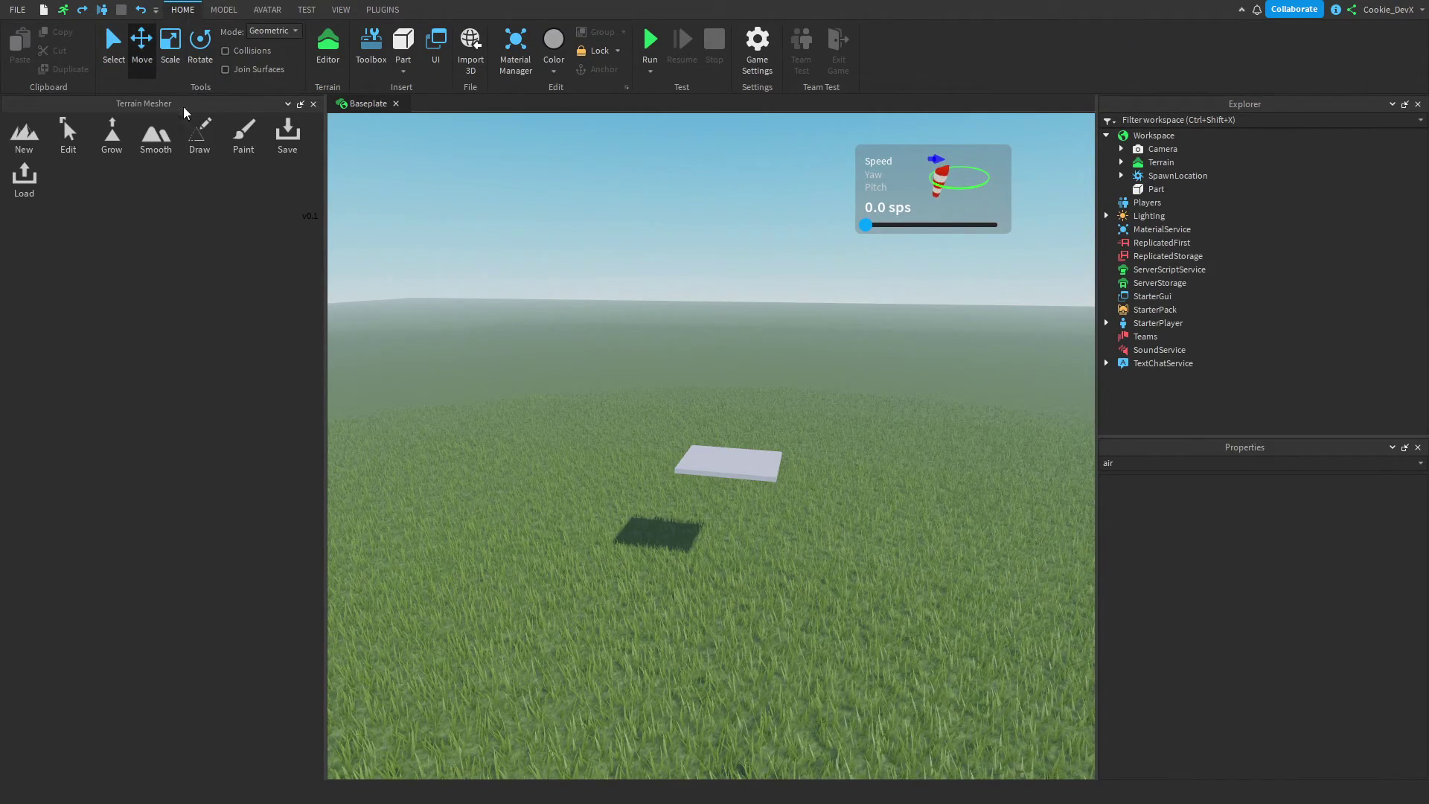
left_click(313, 104)
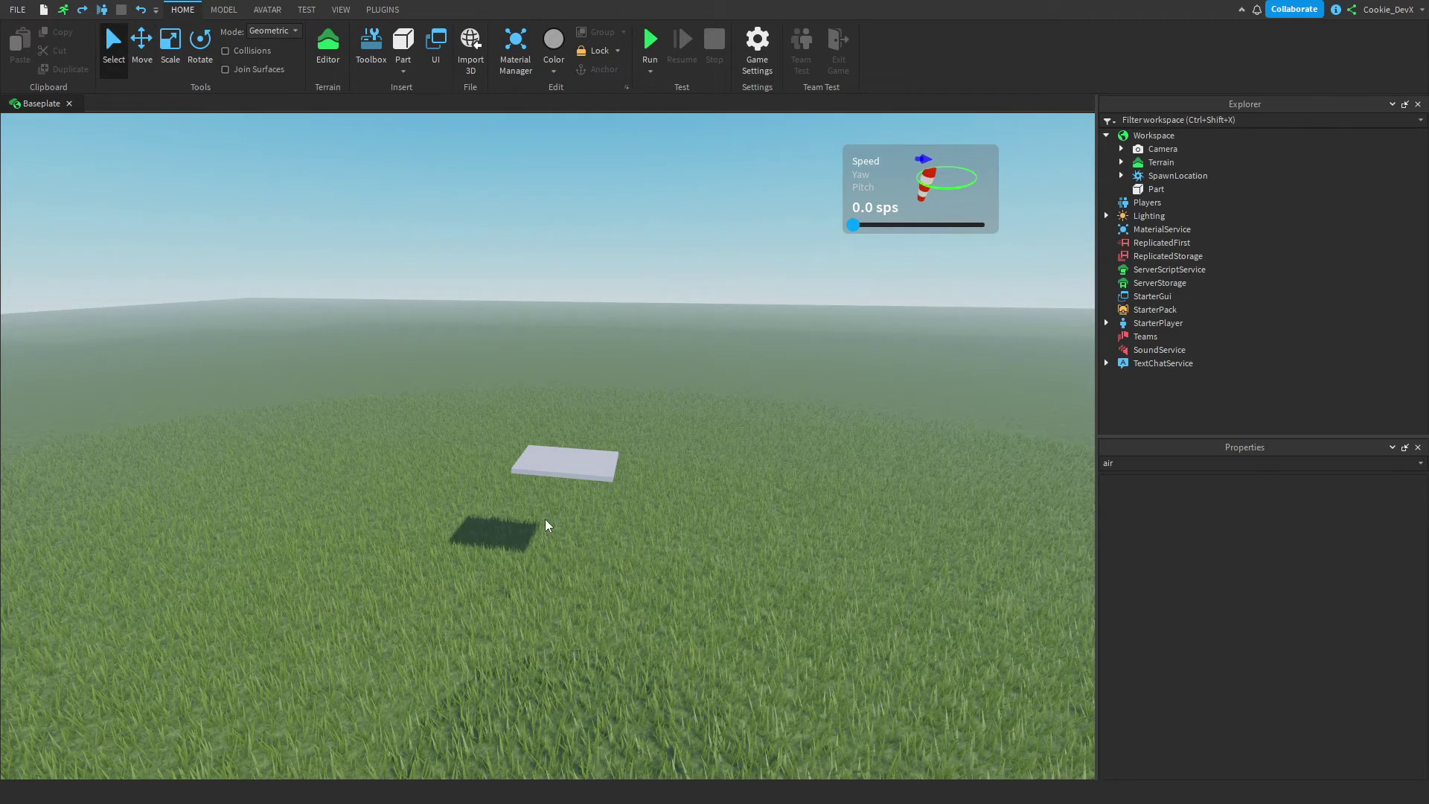
Move the slab straight up so that it hangs high above the grass.
left_click(565, 455)
left_click(133, 55)
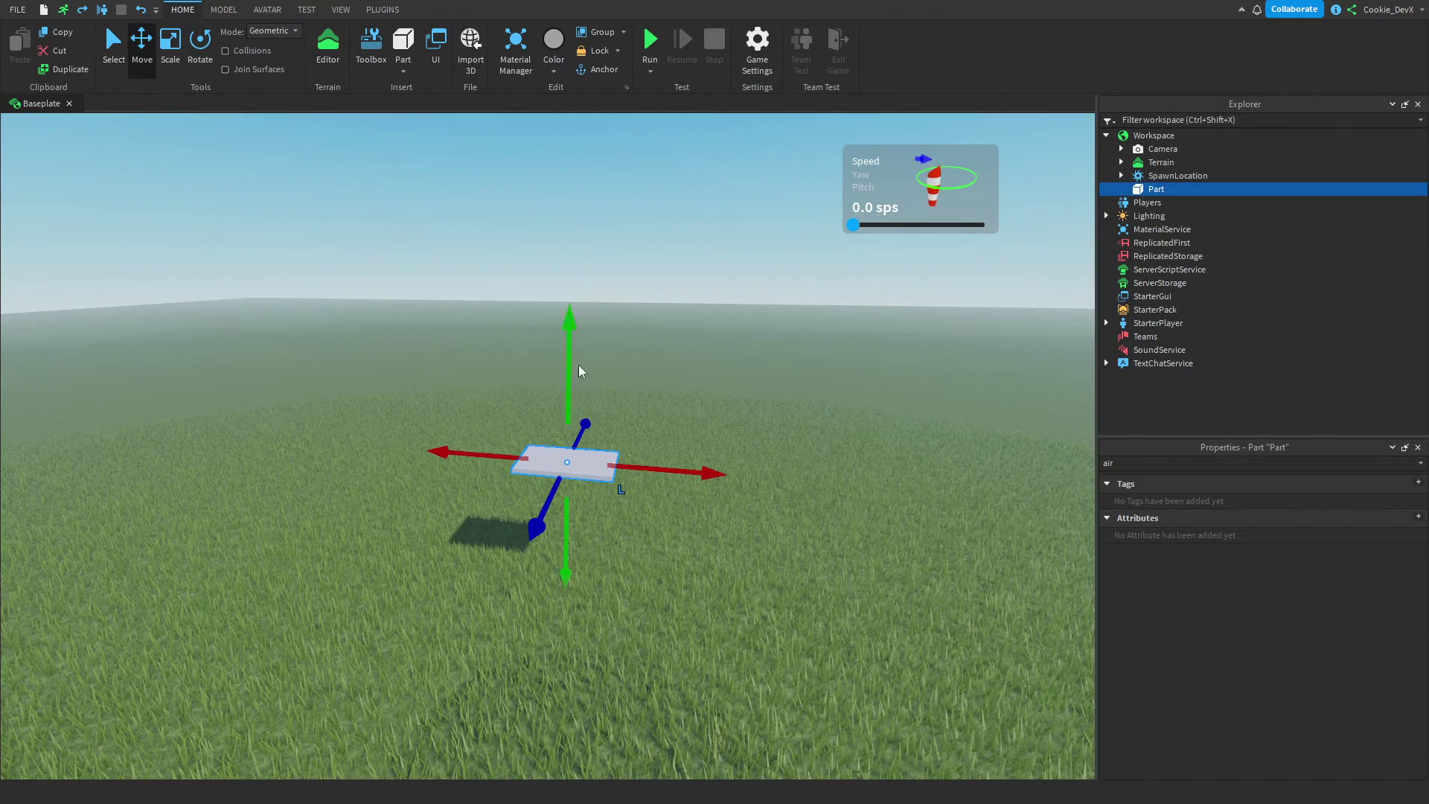
left_click_drag(570, 320, 584, 109)
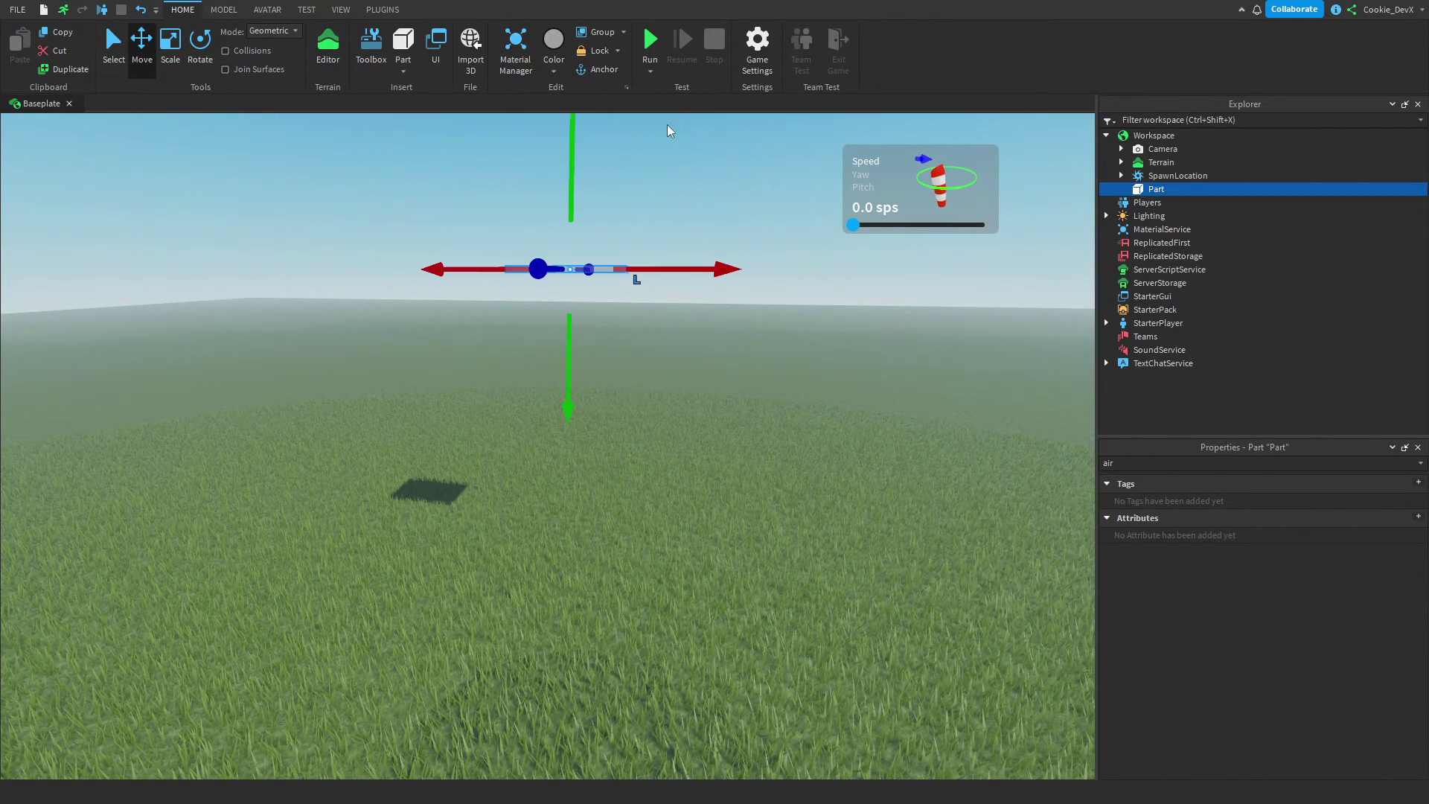
Run the simulation without wind to watch the raised slab fall, and stop it.
left_click(650, 41)
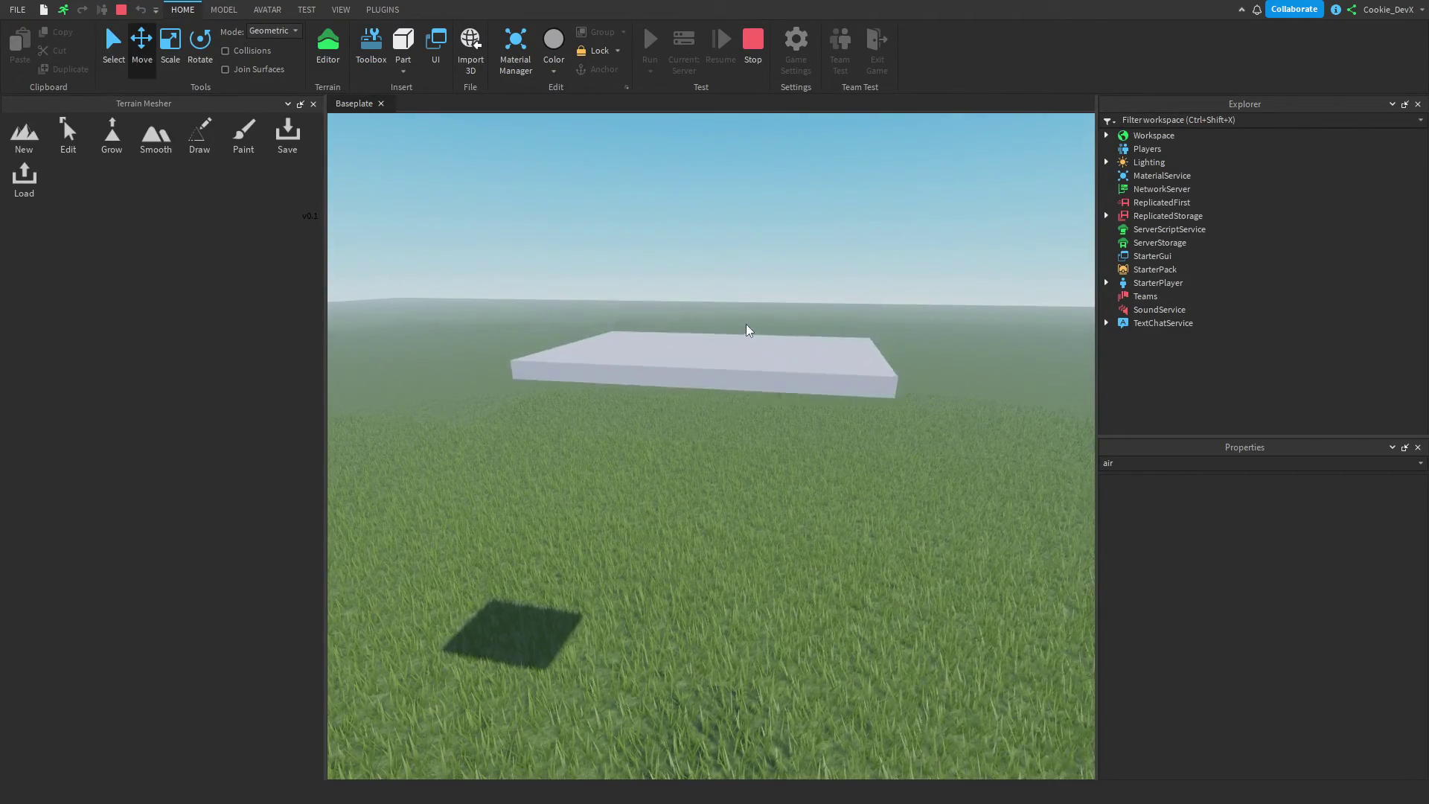
left_click(744, 328)
key("q")
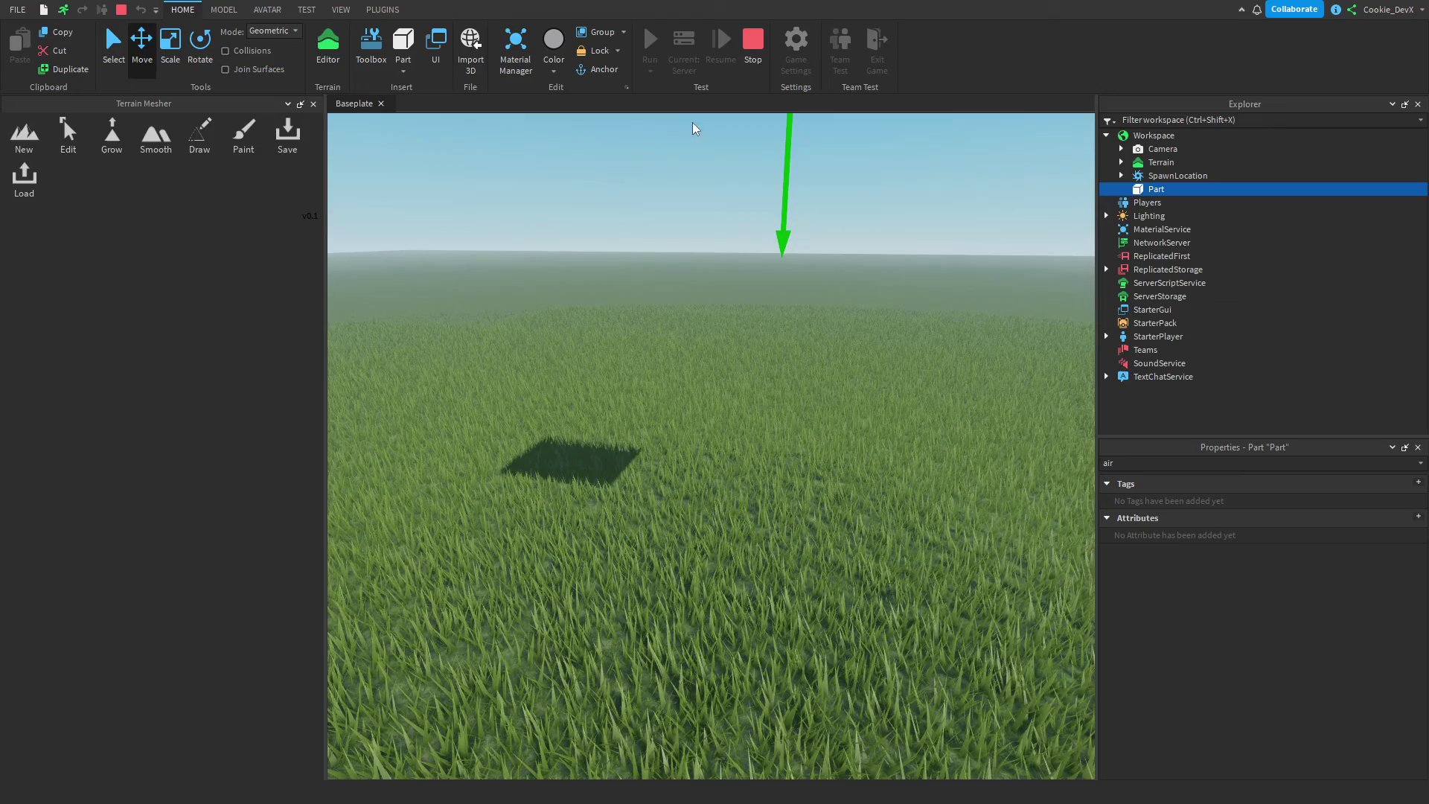
left_click(753, 40)
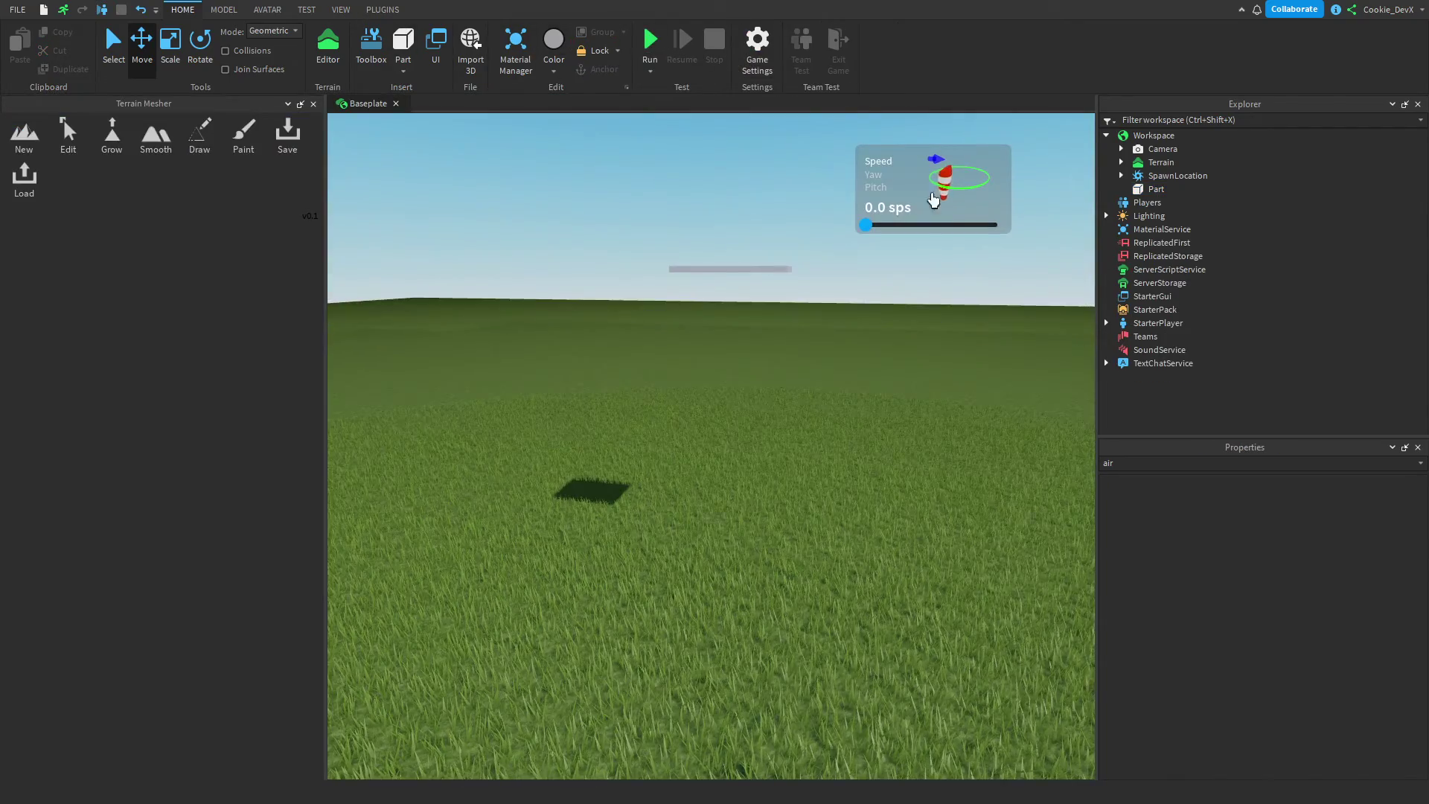
Set the wind speed to 17.2 sps and run the simulation, following the falling slab with the camera.
left_click_drag(866, 224, 924, 226)
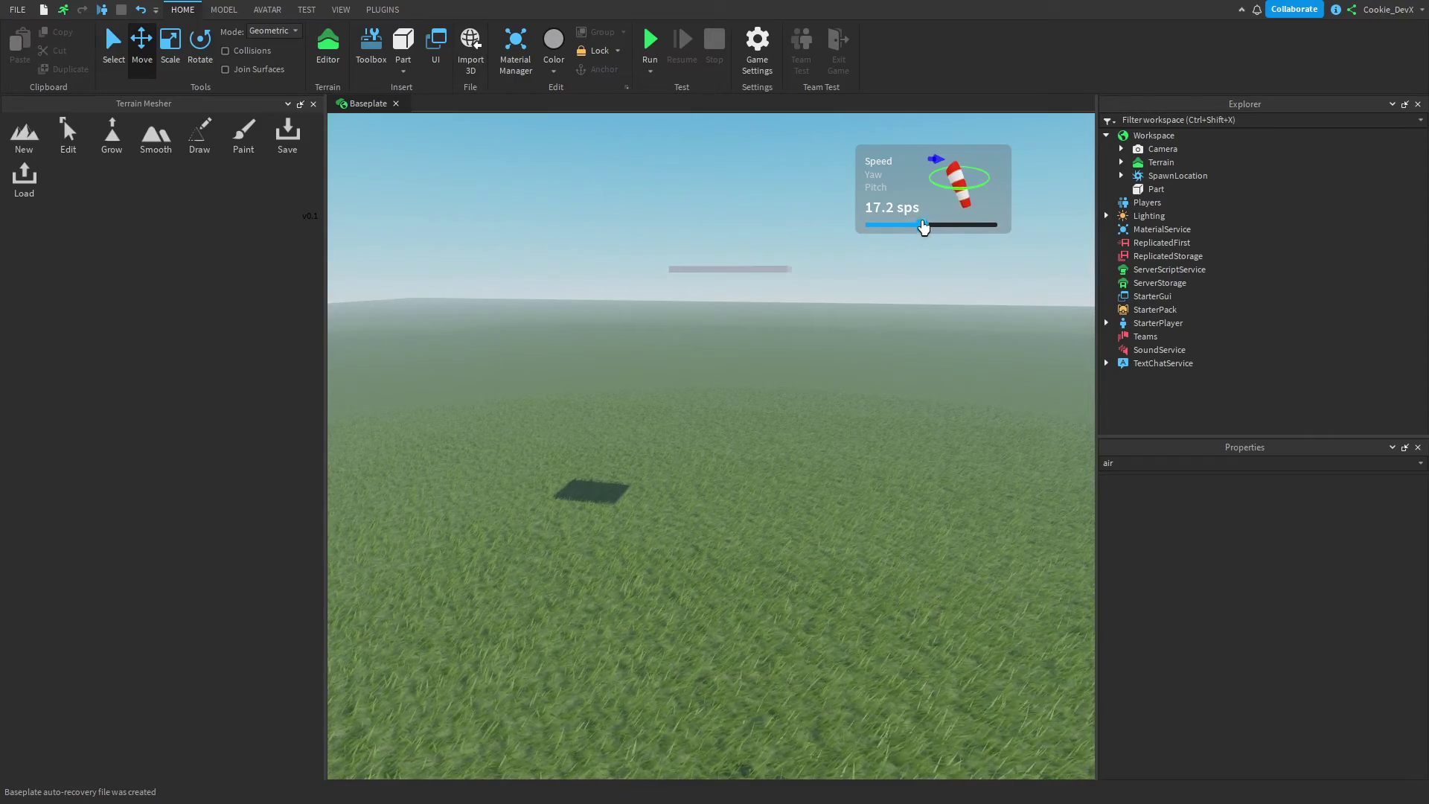
left_click(654, 46)
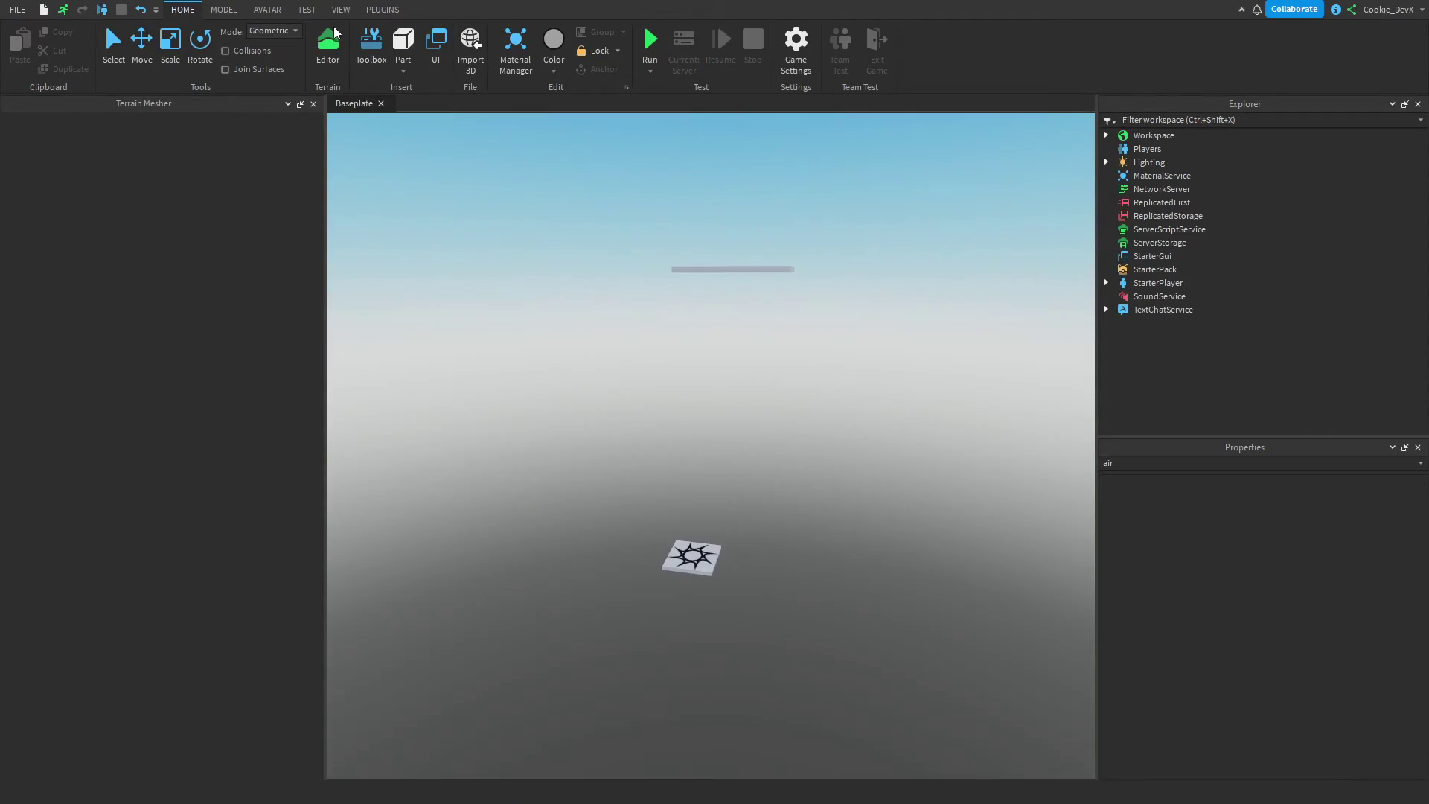
left_click(333, 11)
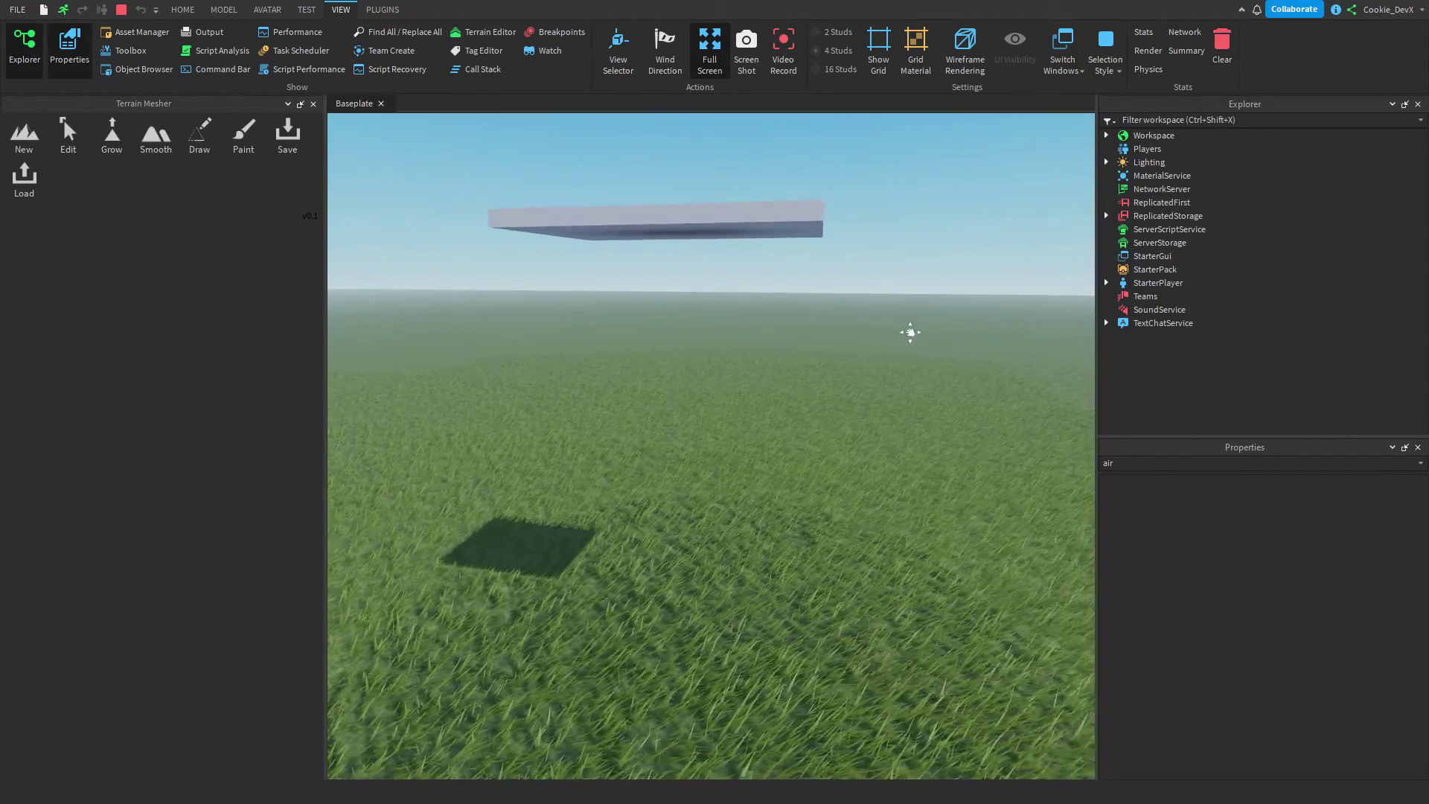
right_click_drag(839, 340, 702, 363)
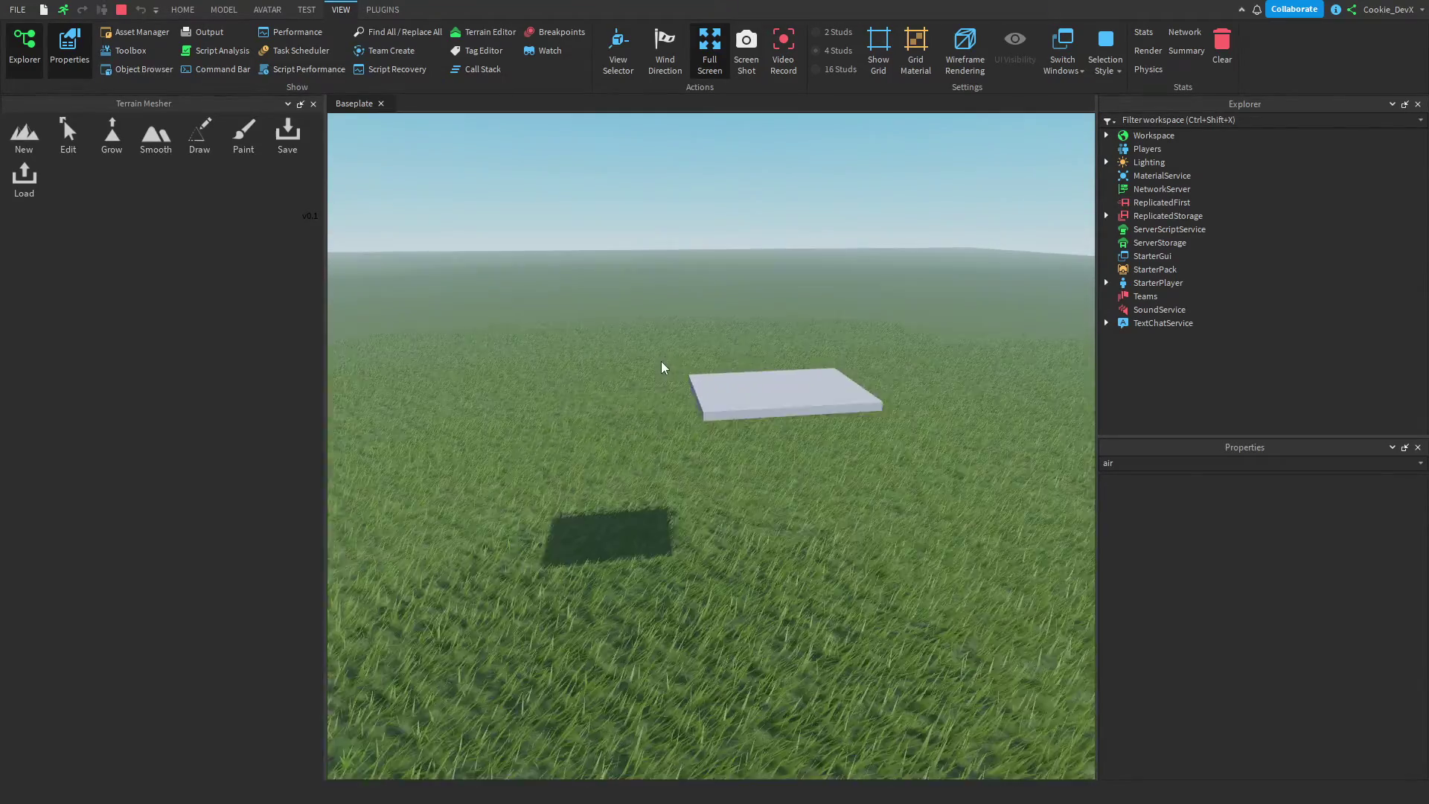
scroll(798, 376, "up", 8)
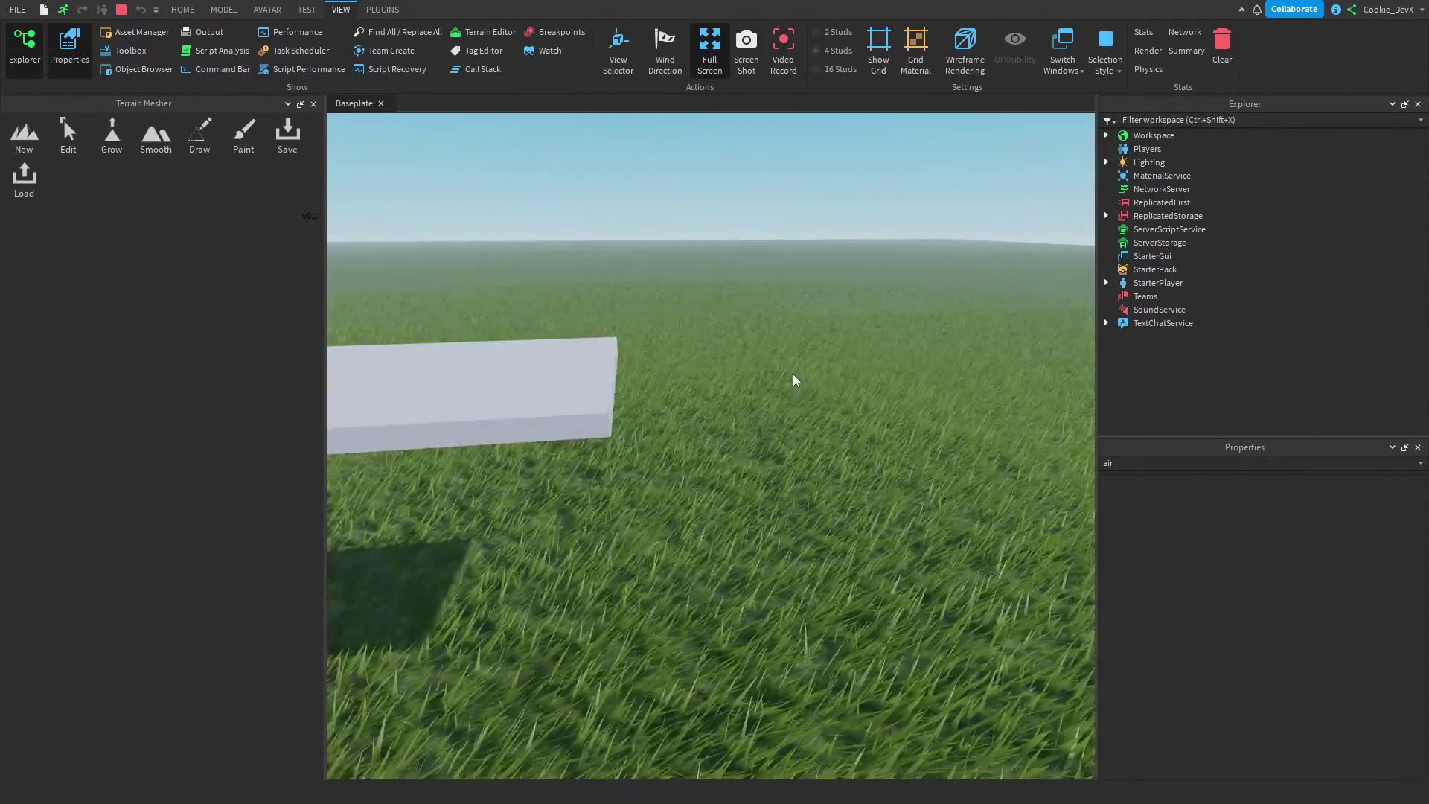
Select the slab in the running simulation and lift it above the grass to test the wind on it.
right_click(819, 370)
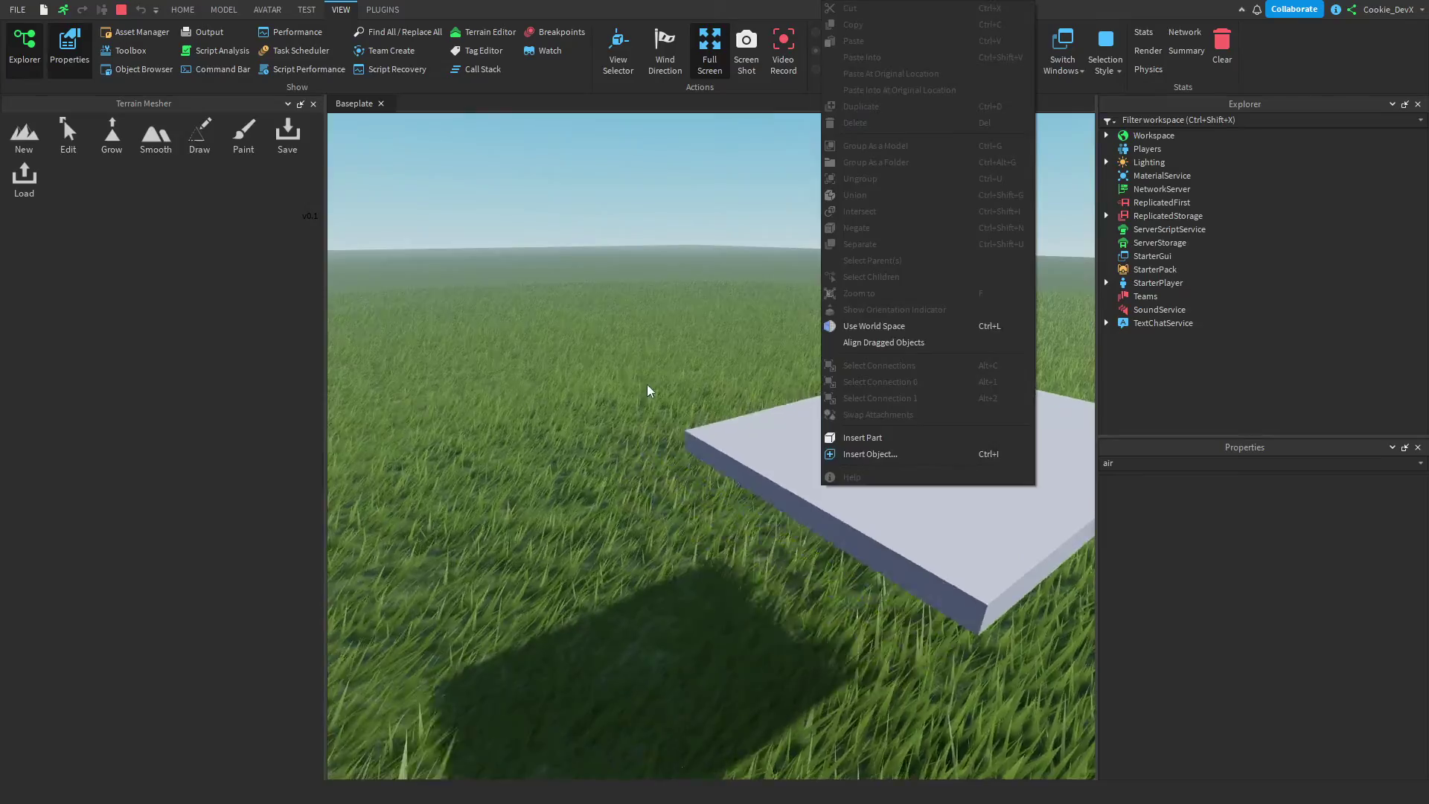
middle_click_drag(647, 391, 771, 527)
left_click_drag(771, 528, 470, 363)
left_click_drag(472, 221, 484, 119)
key("a")
Rotate the slab with the Rotate tool while the simulation runs, and deselect it.
left_click(182, 10)
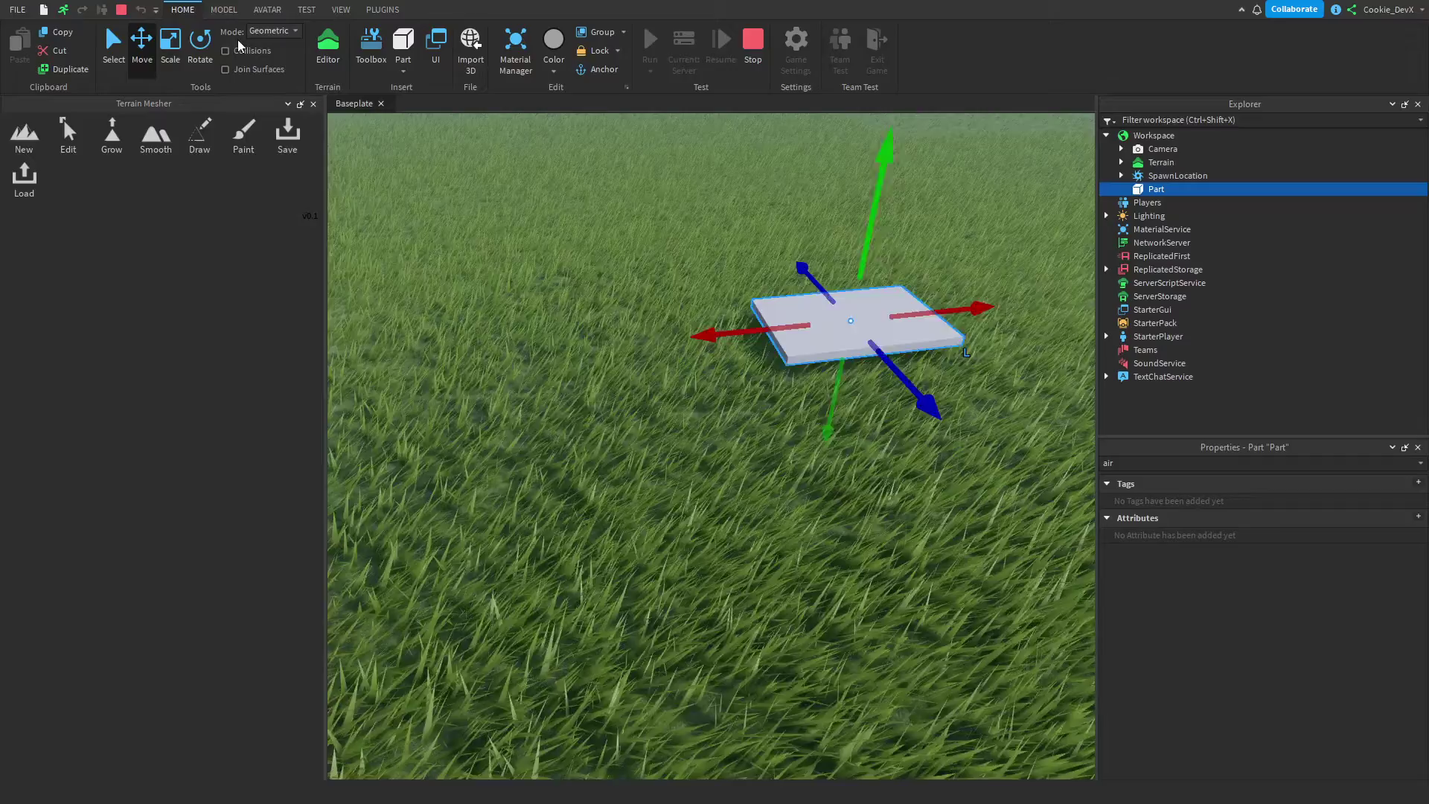
left_click(199, 47)
right_click_drag(619, 233, 681, 201)
left_click_drag(765, 319, 834, 250)
middle_click_drag(802, 256, 681, 329)
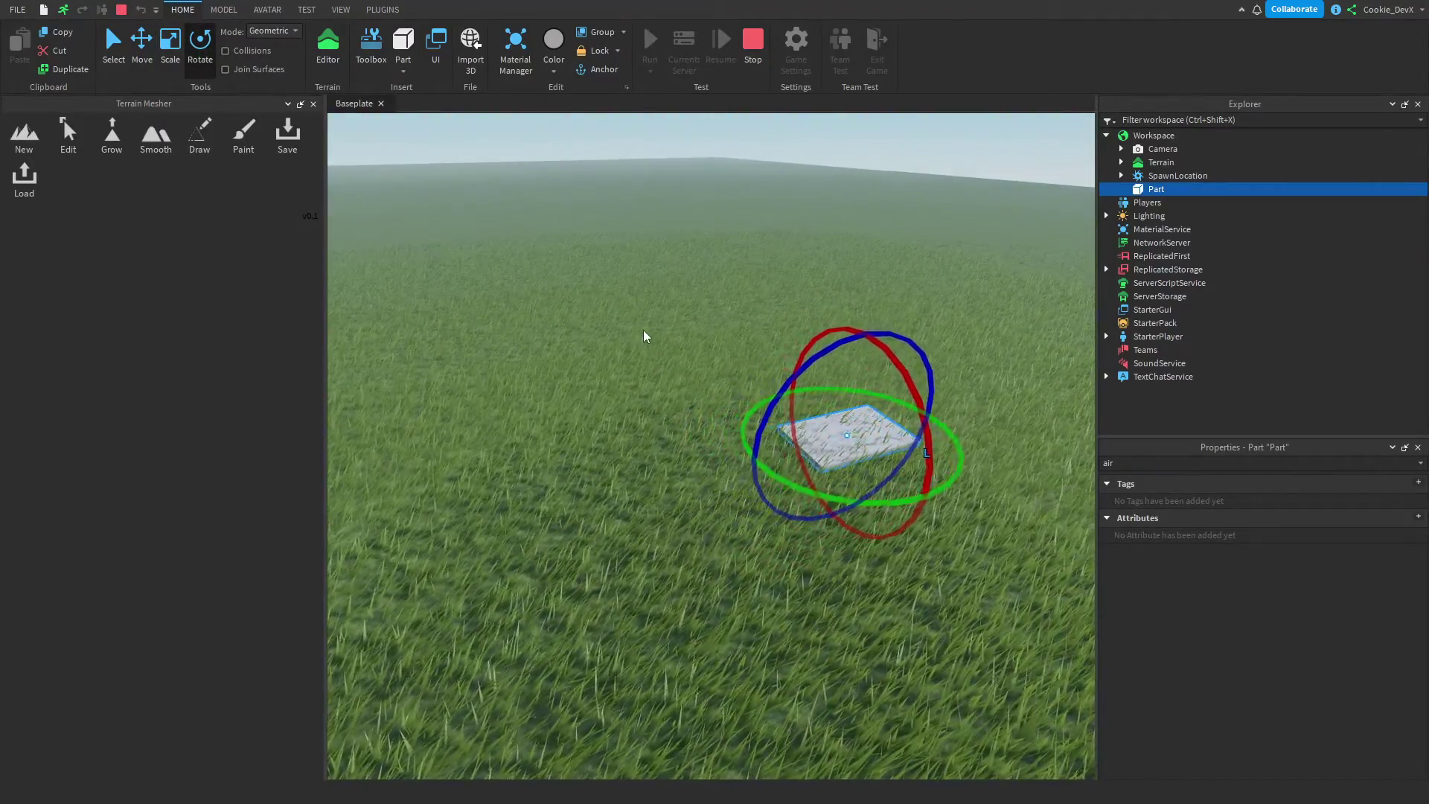
left_click(706, 336)
key("a")
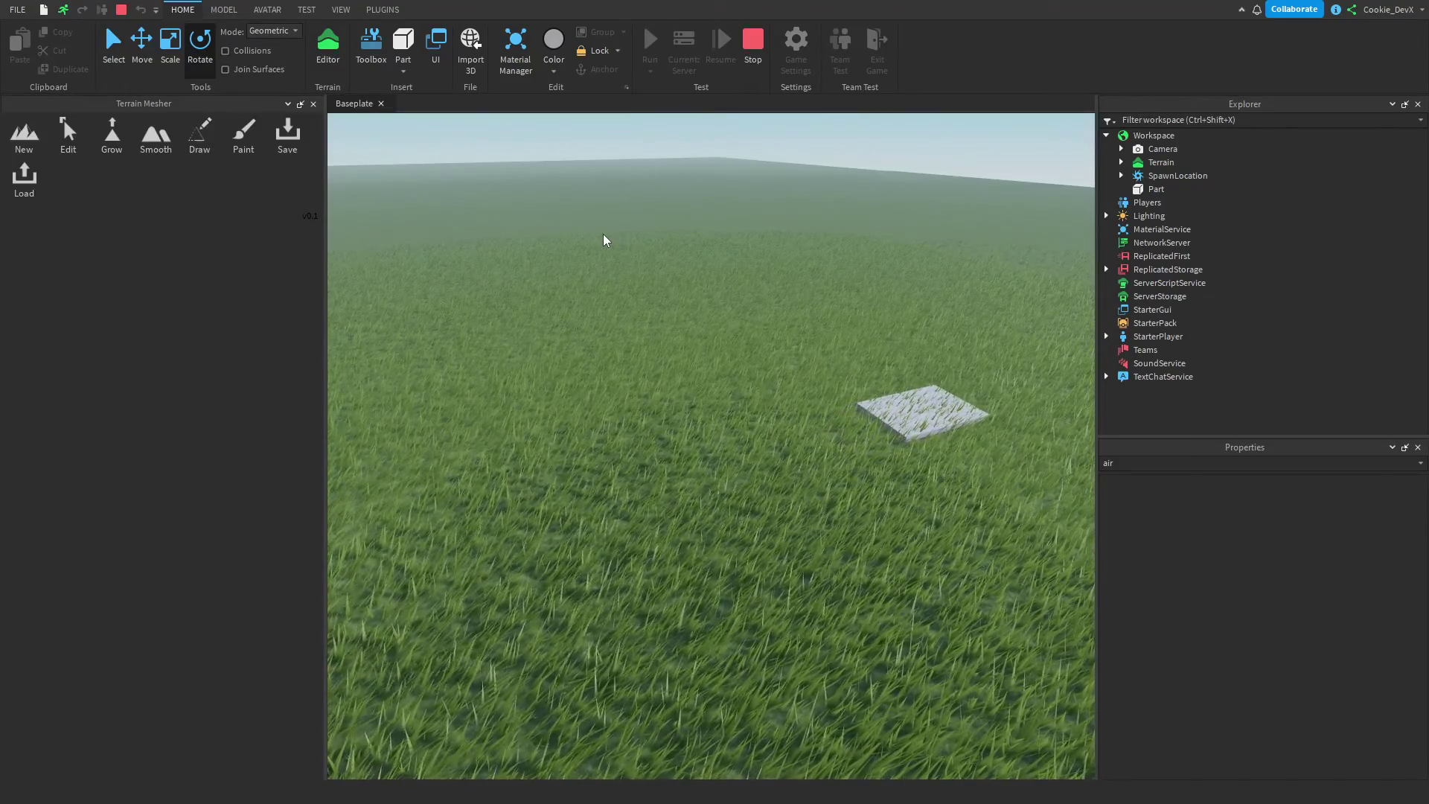
Examine from near and far how the wind affects the slab on the grass, and switch to OBS.
scroll(821, 276, "down", 3)
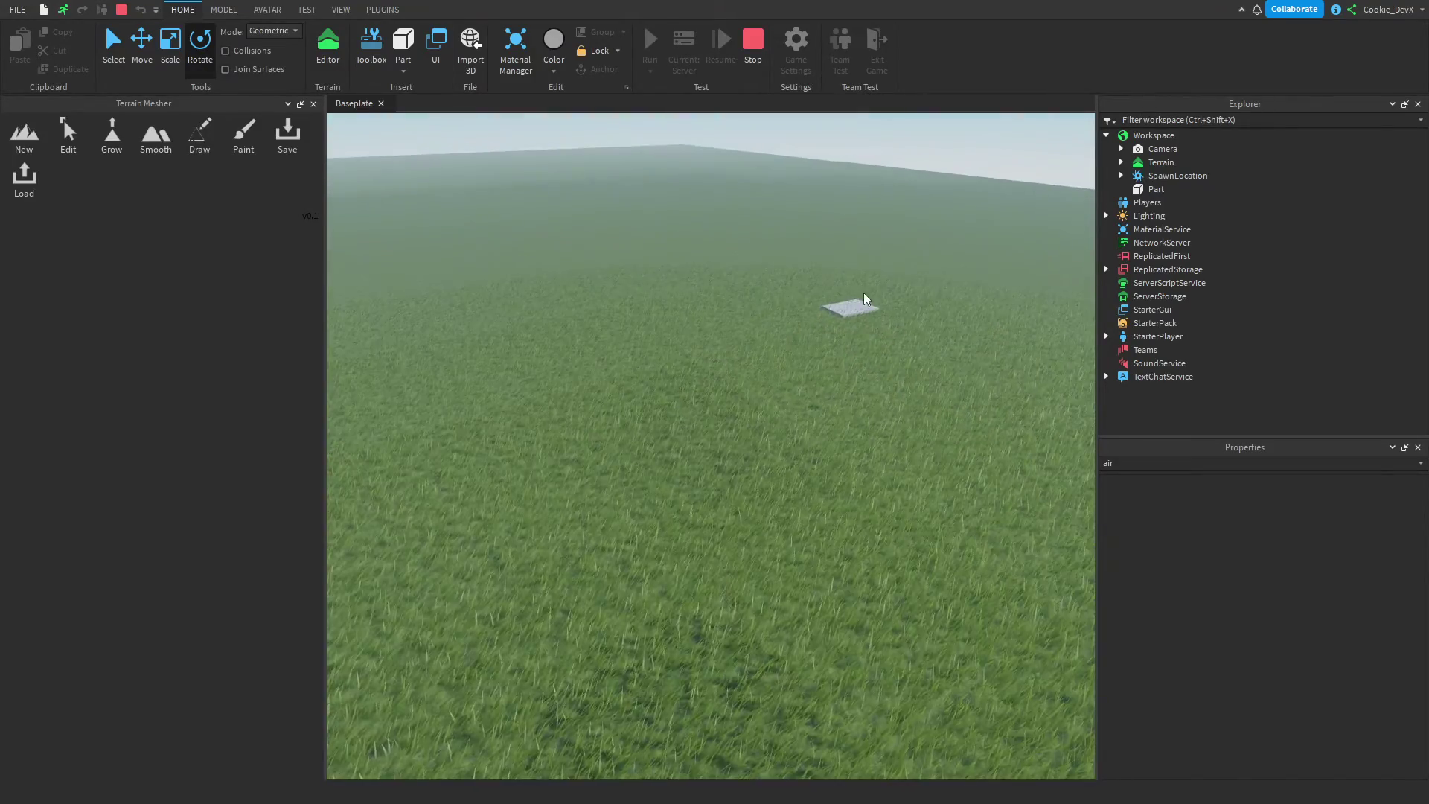
scroll(899, 357, "up", 3)
left_click(817, 351)
left_click_drag(816, 352, 387, 353)
left_click(800, 322)
middle_click_drag(699, 320, 700, 353)
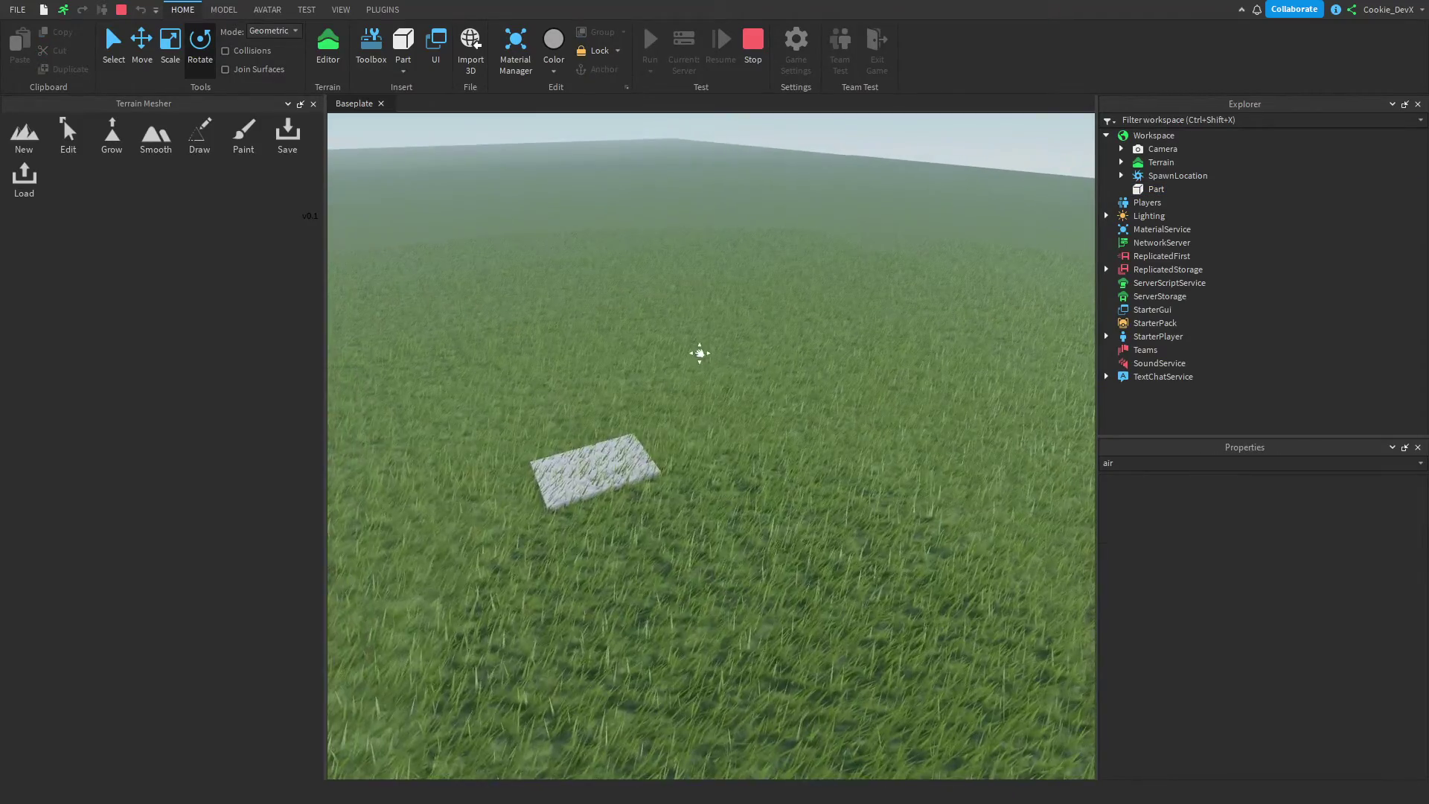
right_click_drag(700, 353, 702, 360)
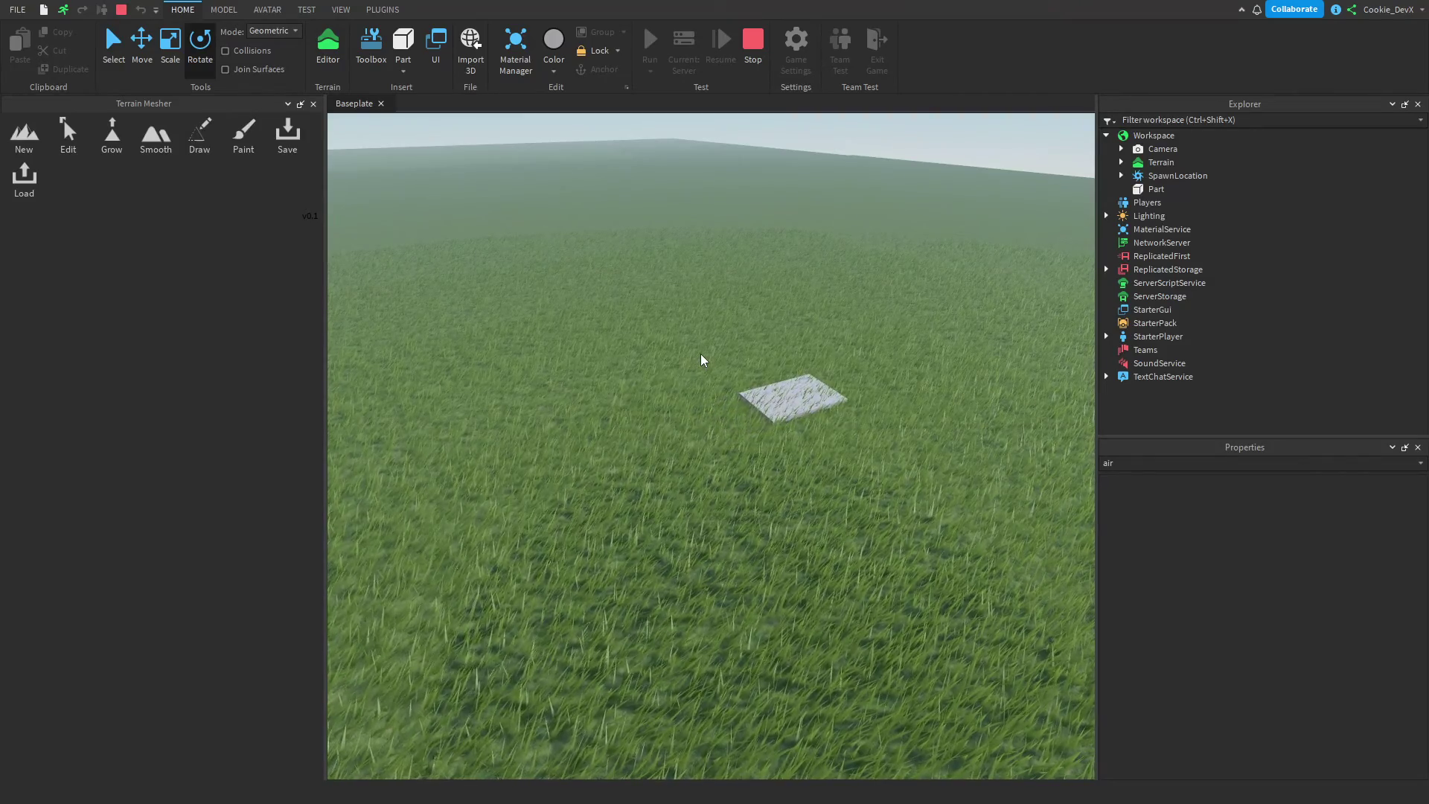
key("alt+Tab")
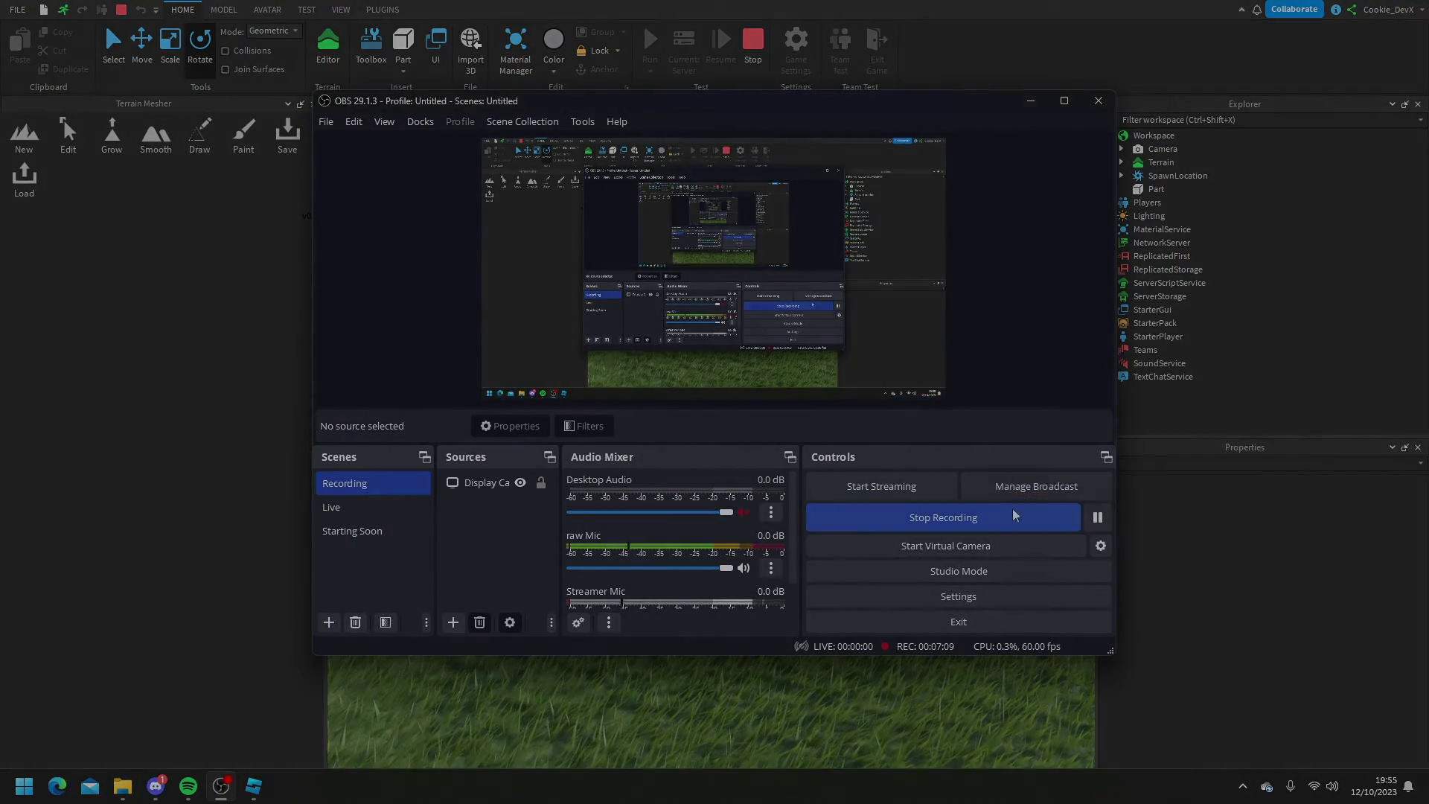